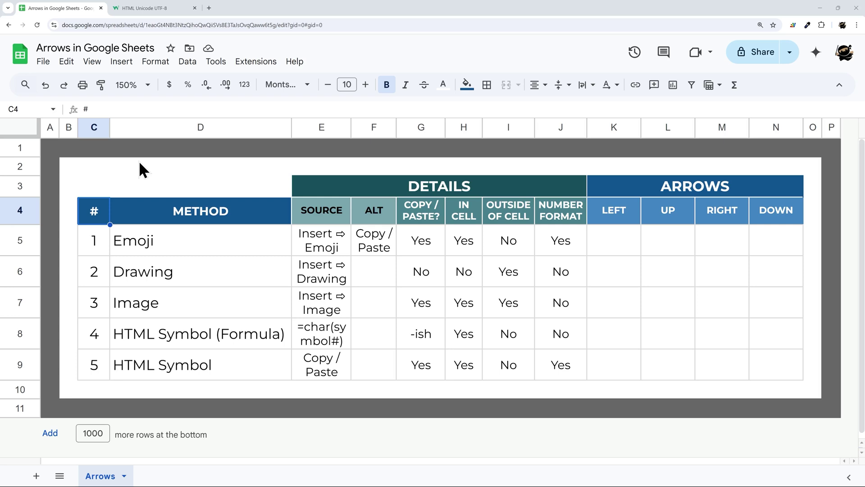
# Step: Highlight the table's method list, source/alt entries, yes/no details and empty arrow cells
pyautogui.moveTo(91, 238); pyautogui.dragTo(188, 364)
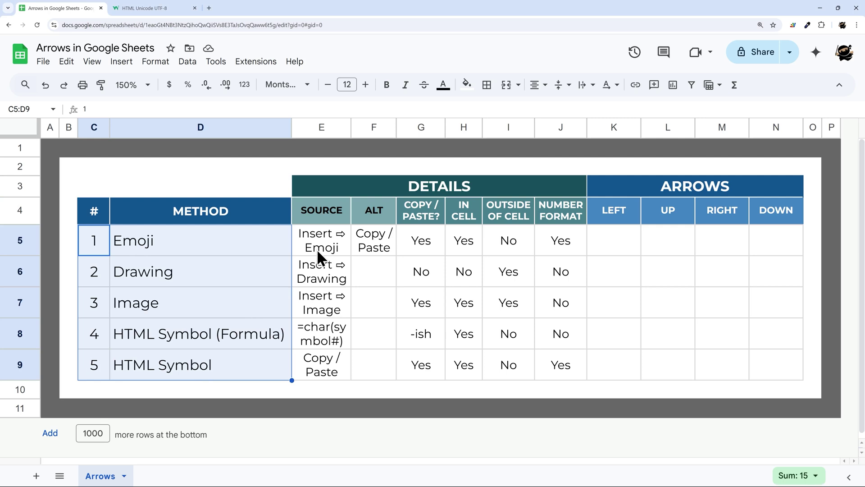
pyautogui.moveTo(317, 249); pyautogui.dragTo(367, 374)
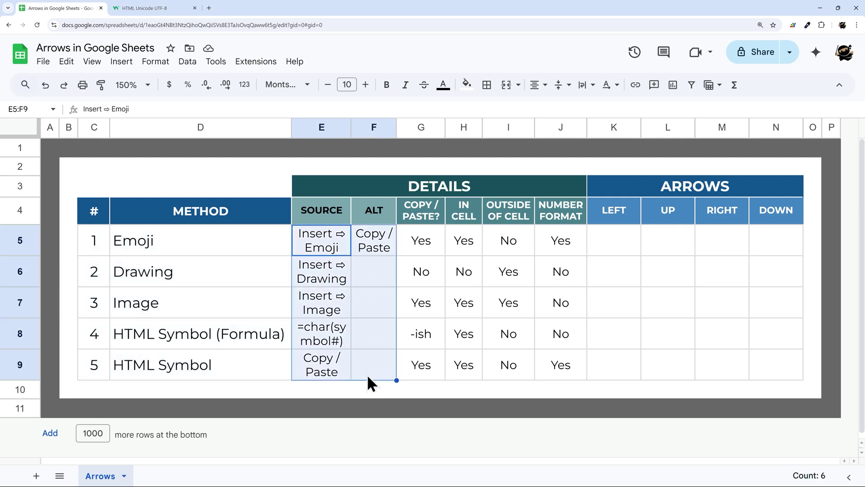
pyautogui.moveTo(419, 244); pyautogui.dragTo(567, 371)
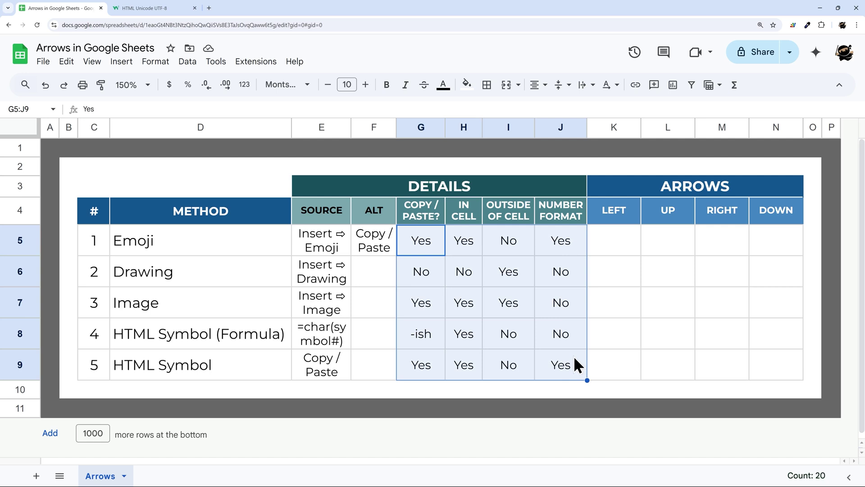
pyautogui.moveTo(611, 237); pyautogui.dragTo(788, 367)
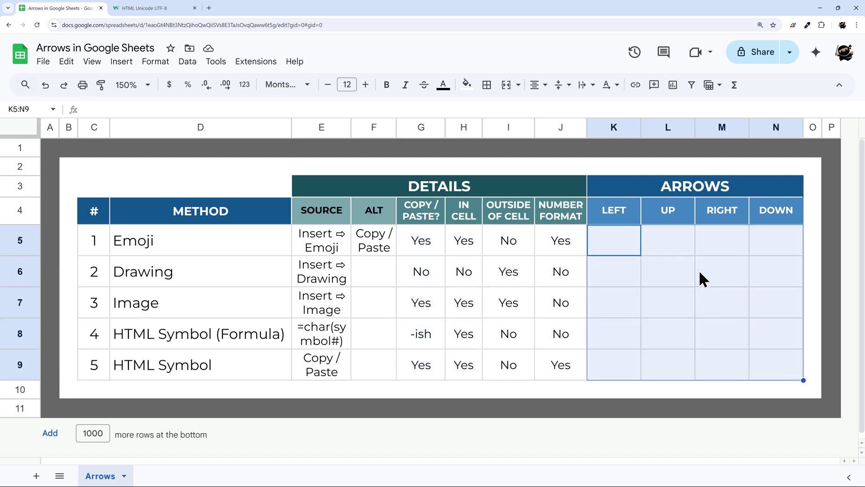
pyautogui.click(158, 245)
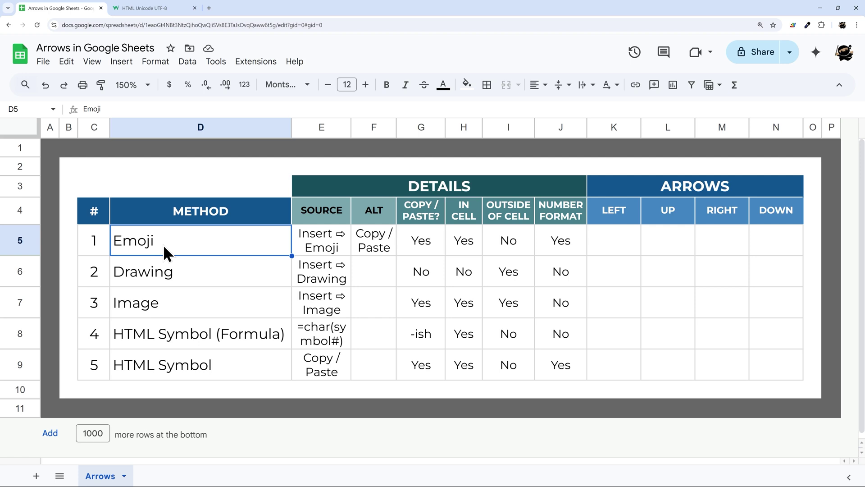
pyautogui.moveTo(311, 249); pyautogui.dragTo(550, 247)
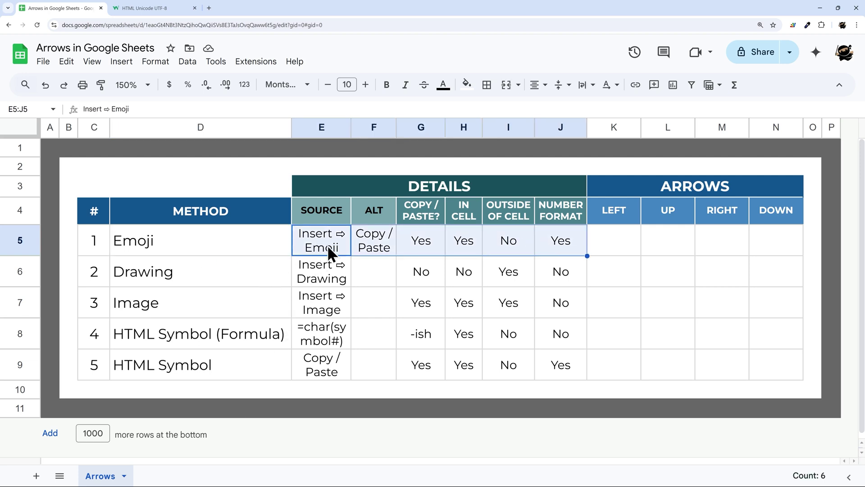
pyautogui.moveTo(327, 245); pyautogui.dragTo(369, 244)
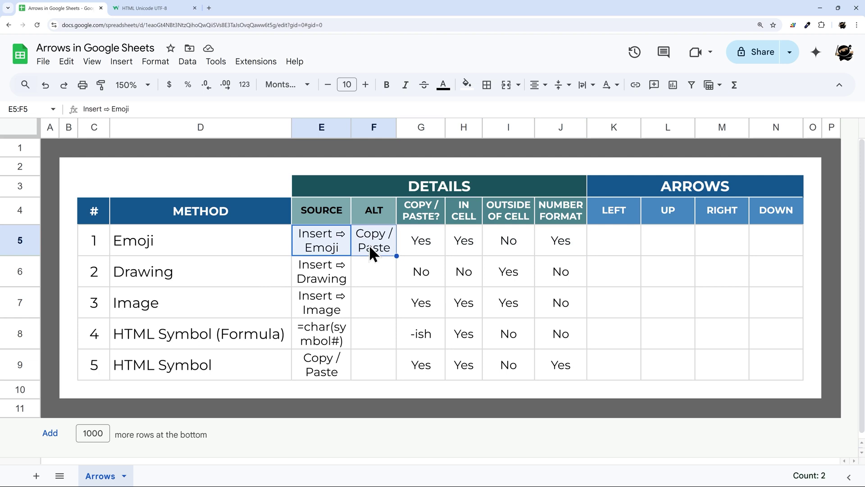
# Step: Insert the left-arrow emoji into K5 using an 'arrow' emoji search
pyautogui.click(612, 243)
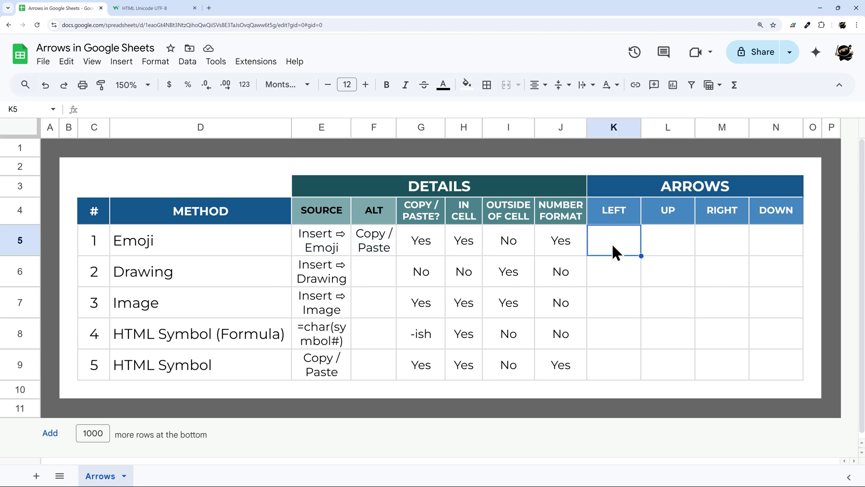
pyautogui.click(122, 63)
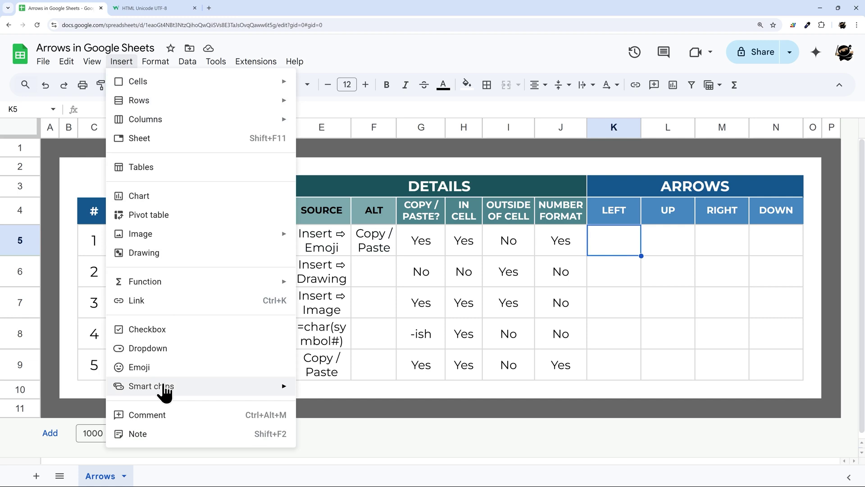
pyautogui.click(157, 367)
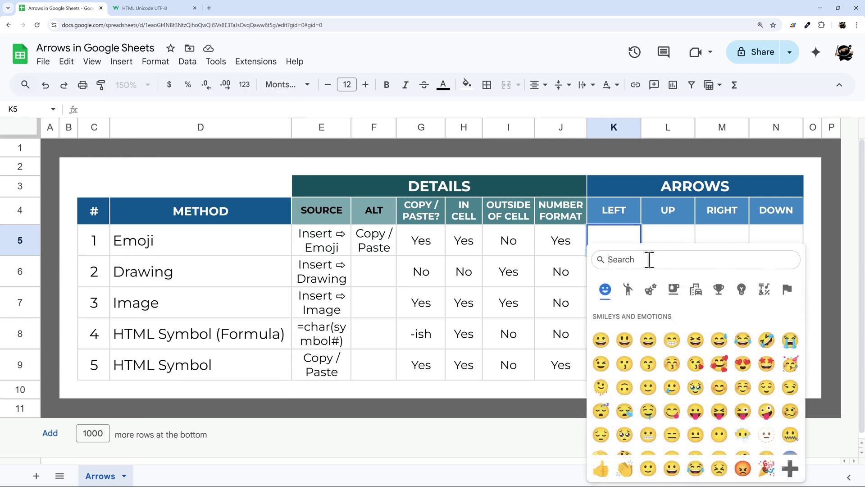
pyautogui.write('arrow')
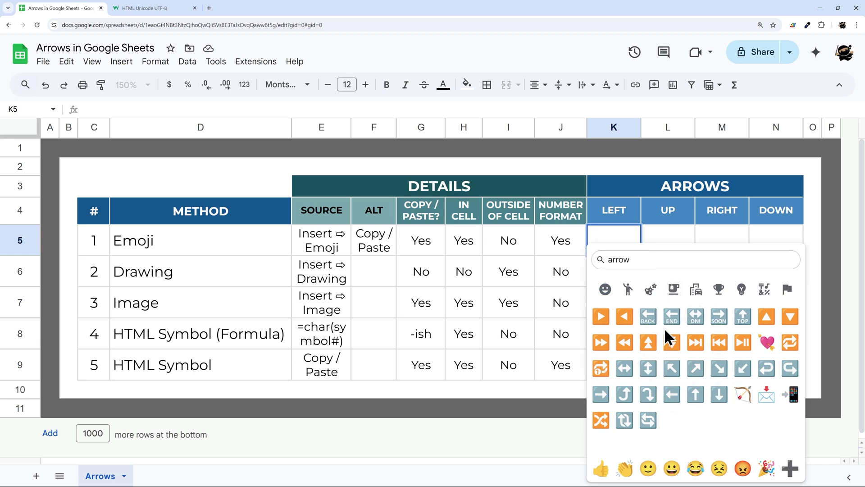
pyautogui.click(673, 396)
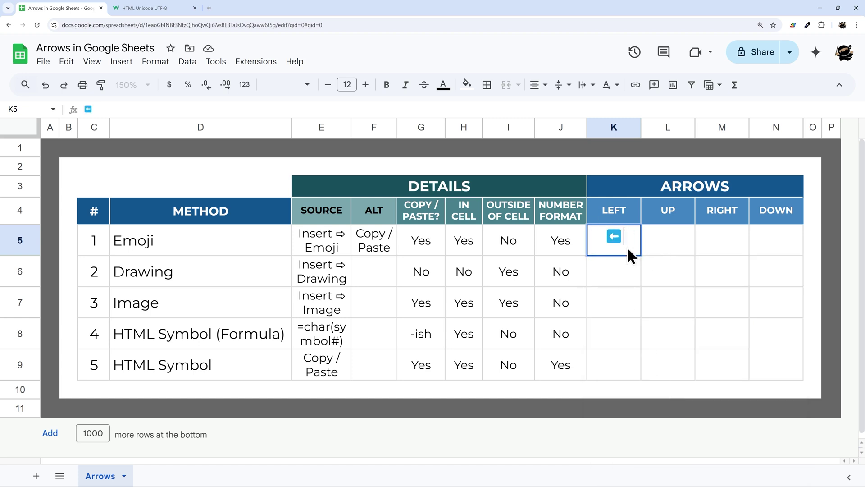
# Step: Add the up-arrow emoji from an 'arrow' emoji search to L5, then select K6
pyautogui.click(664, 247)
pyautogui.click(122, 62)
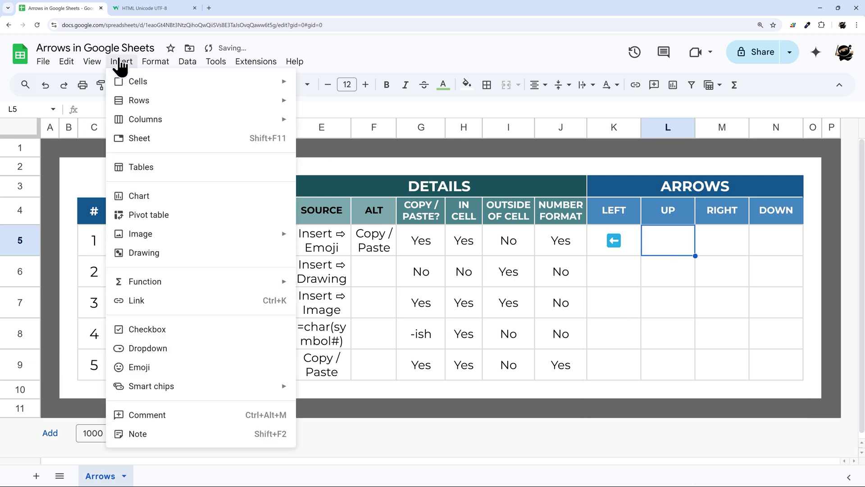
pyautogui.click(140, 368)
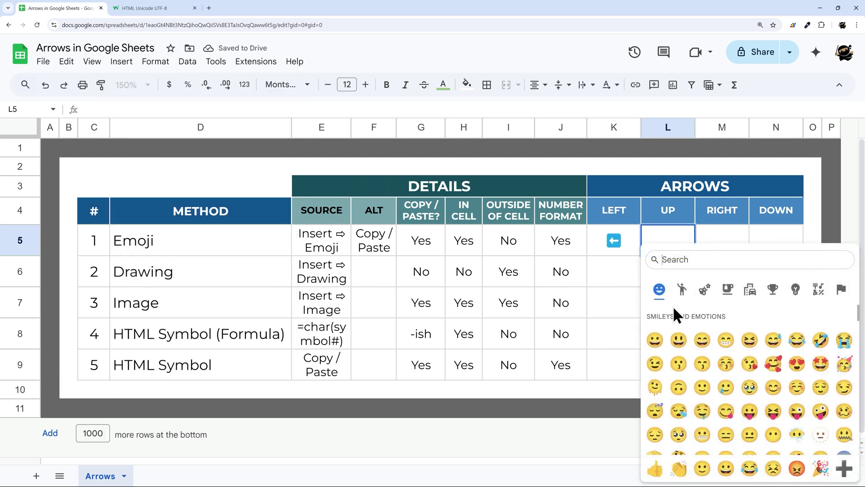
pyautogui.write('arrow')
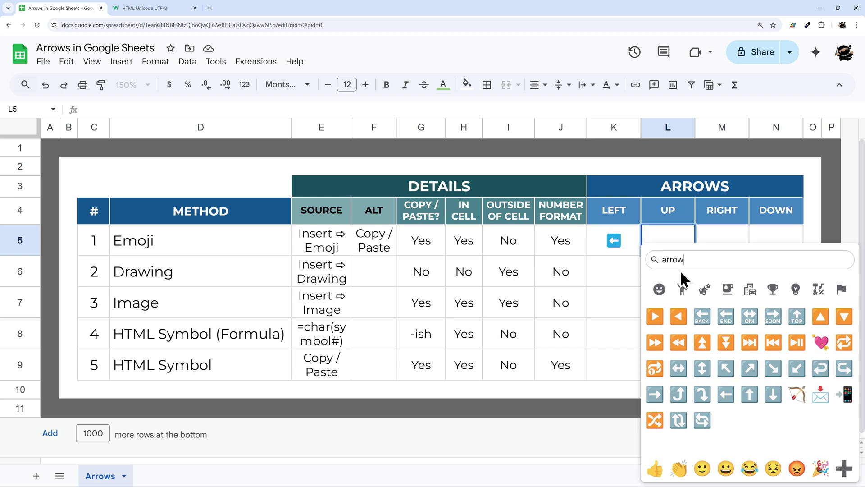
pyautogui.click(750, 394)
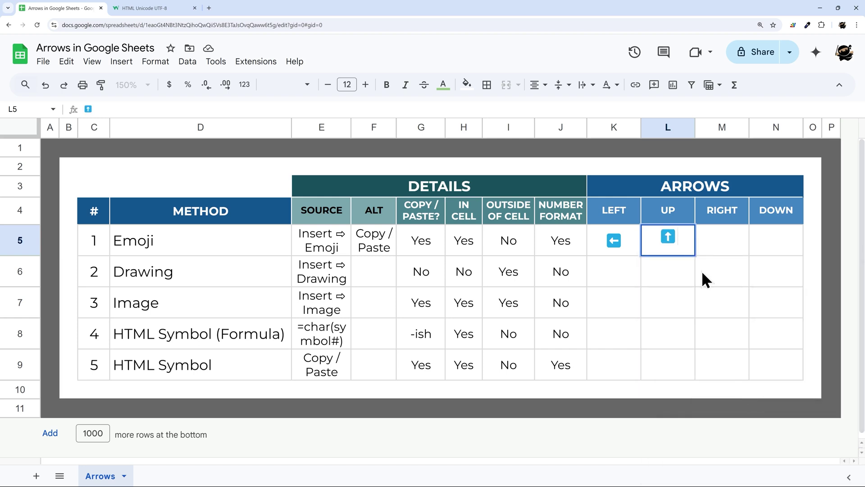
pyautogui.click(735, 248)
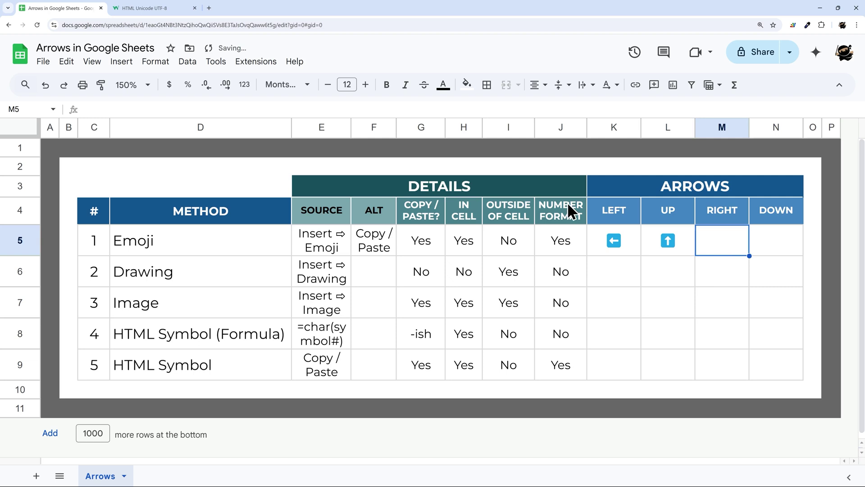
pyautogui.click(617, 272)
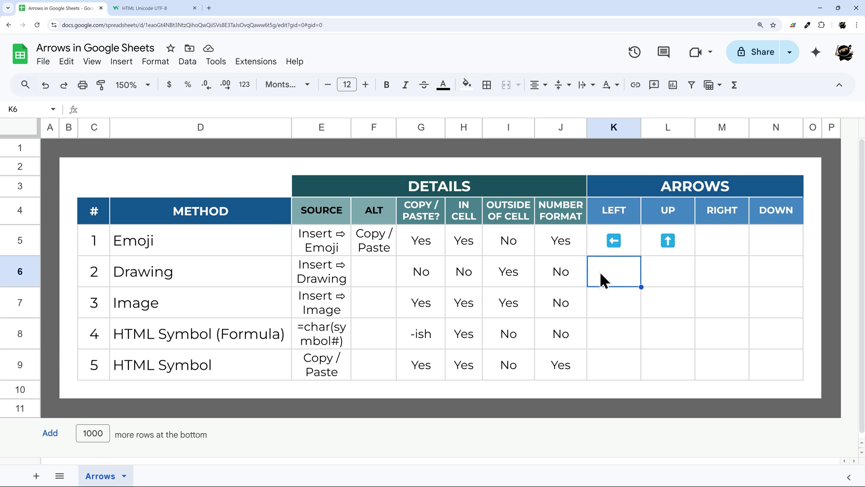
pyautogui.moveTo(410, 229); pyautogui.dragTo(549, 242)
pyautogui.click(431, 240)
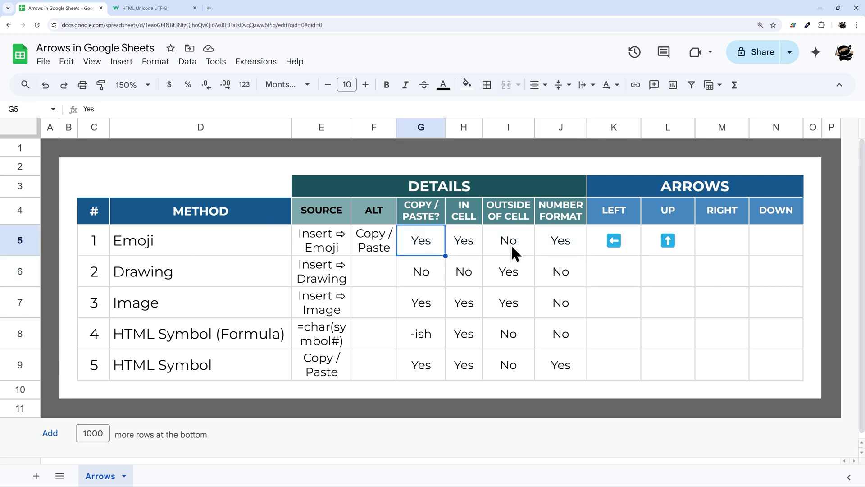
pyautogui.click(635, 253)
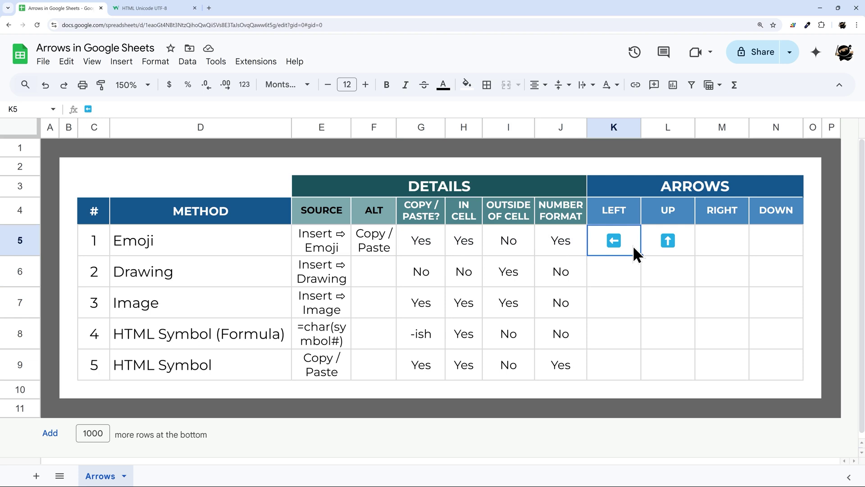
pyautogui.hotkey('ctrl', 'c')
pyautogui.click(713, 240)
pyautogui.hotkey('ctrl', 'v')
pyautogui.click(740, 243)
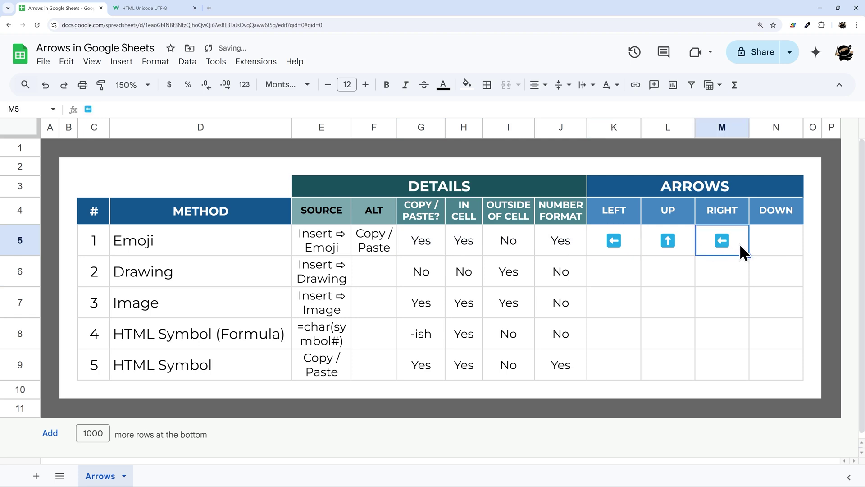
pyautogui.press('Delete')
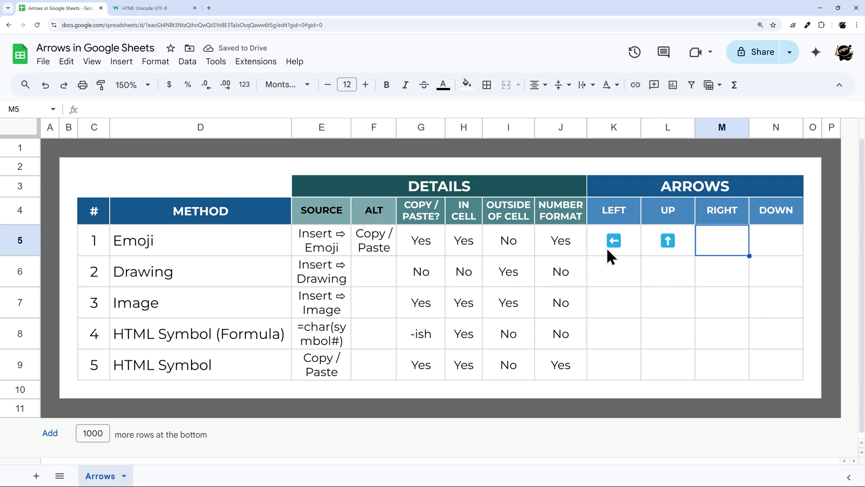
pyautogui.click(630, 248)
pyautogui.click(464, 241)
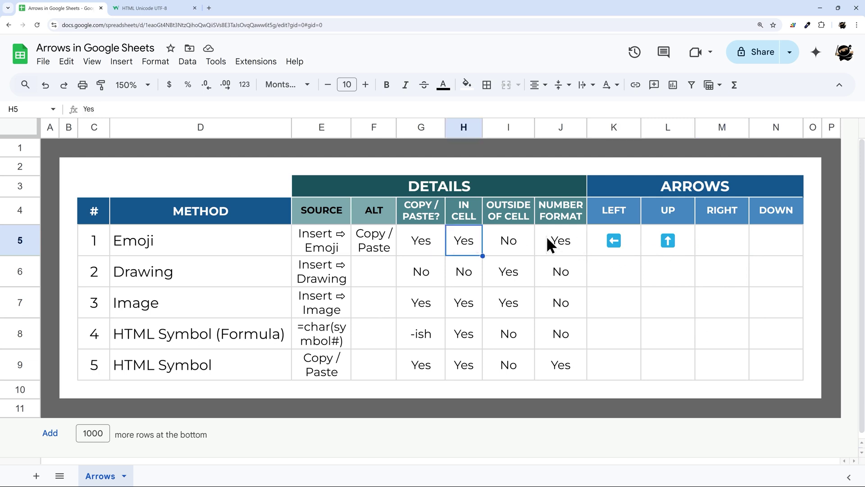
pyautogui.click(518, 246)
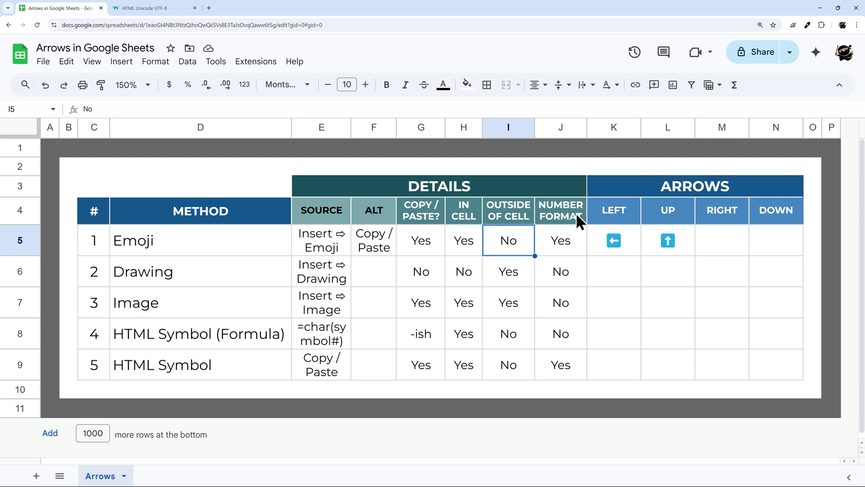
pyautogui.click(630, 235)
pyautogui.click(686, 242)
pyautogui.click(718, 248)
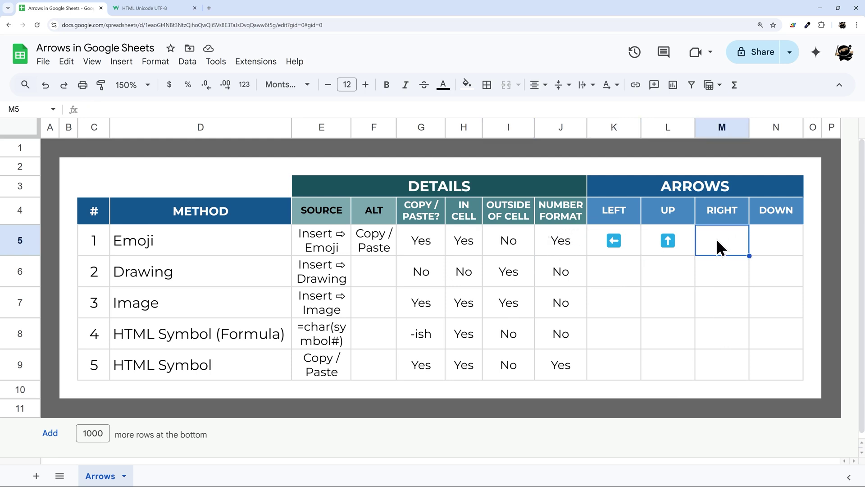
pyautogui.moveTo(676, 246); pyautogui.dragTo(705, 246)
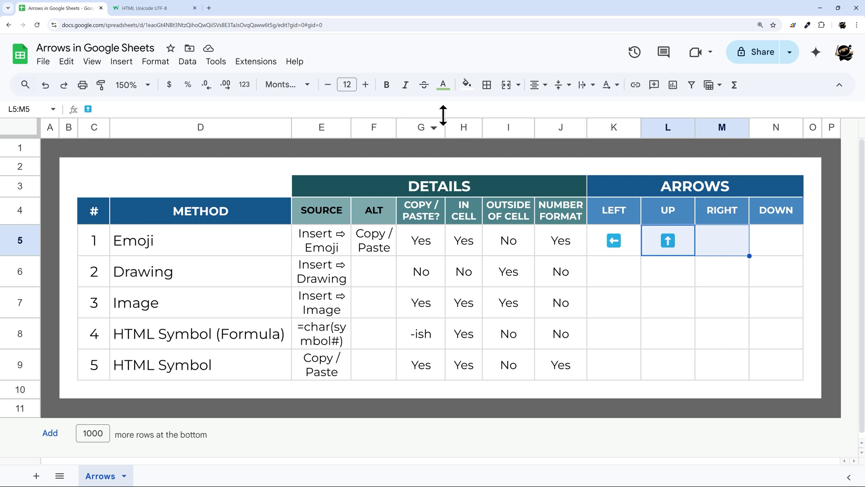
pyautogui.click(507, 84)
pyautogui.hotkey('ctrl', 'z')
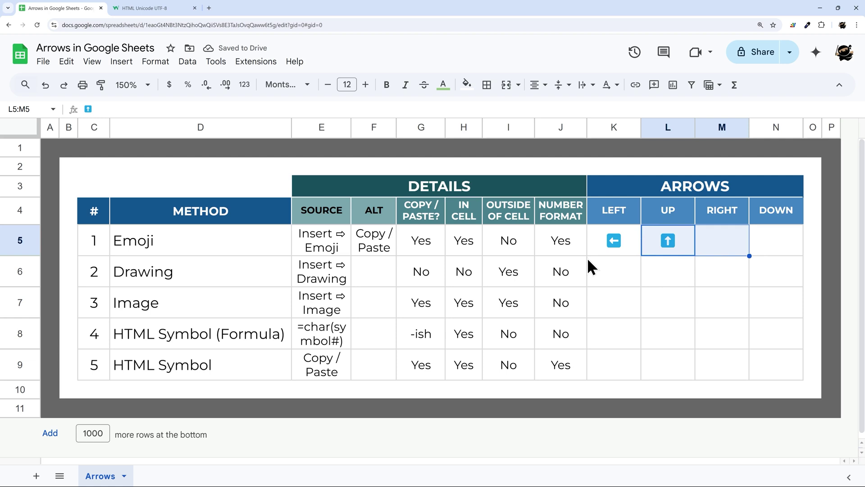
pyautogui.click(678, 242)
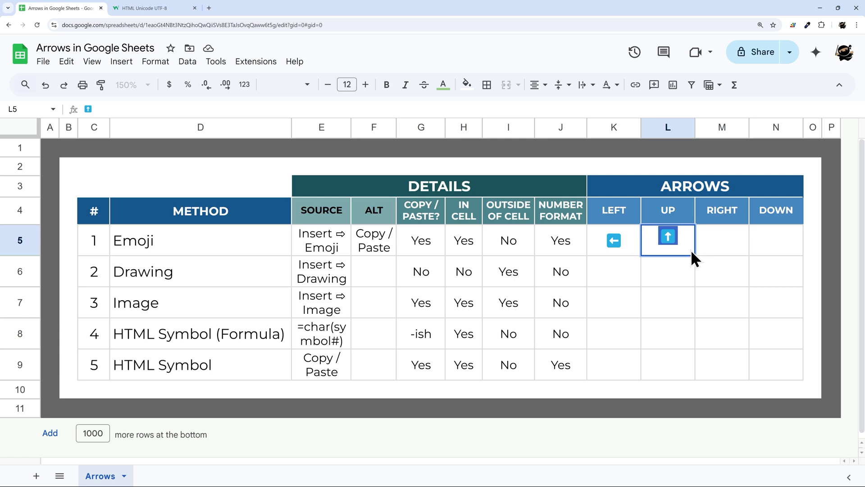
pyautogui.click(712, 242)
pyautogui.click(565, 244)
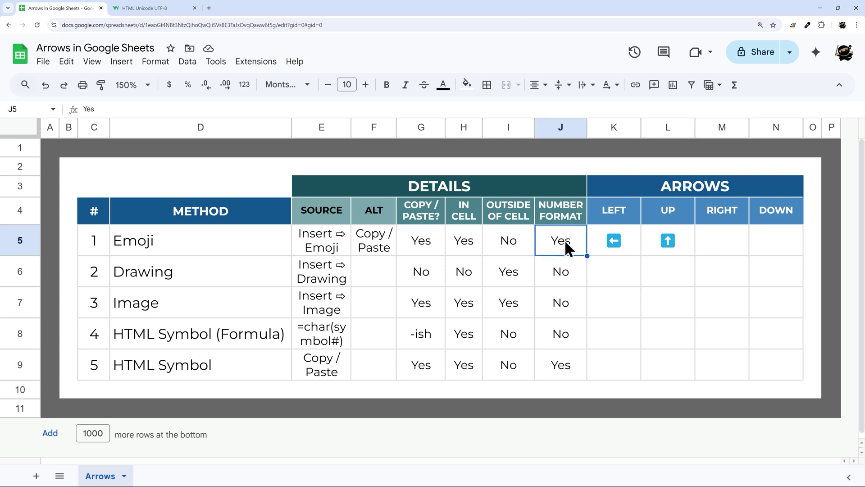
pyautogui.click(711, 237)
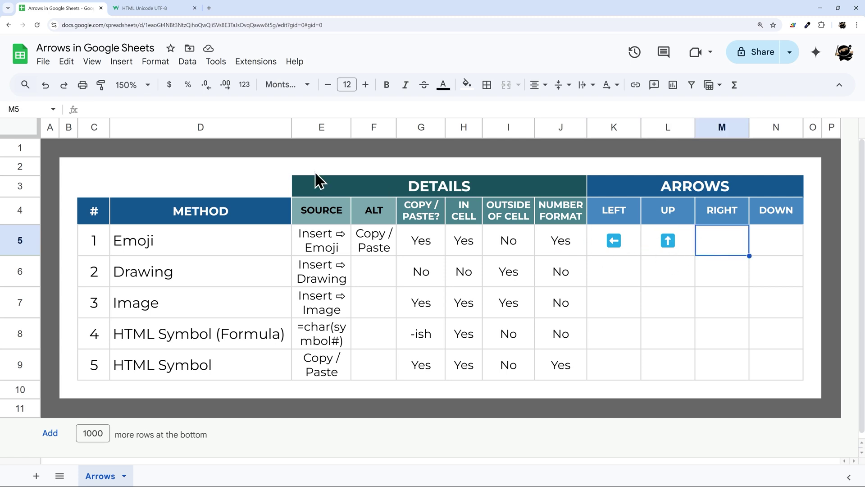
pyautogui.click(246, 85)
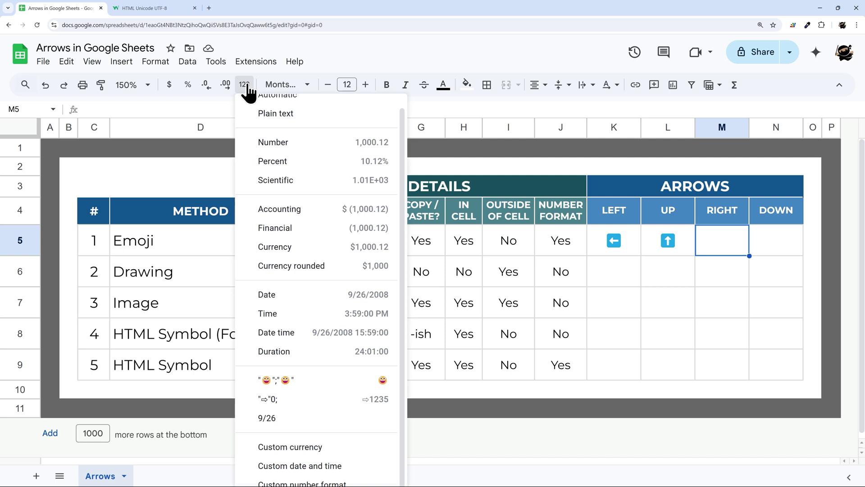
pyautogui.click(313, 482)
pyautogui.click(344, 141)
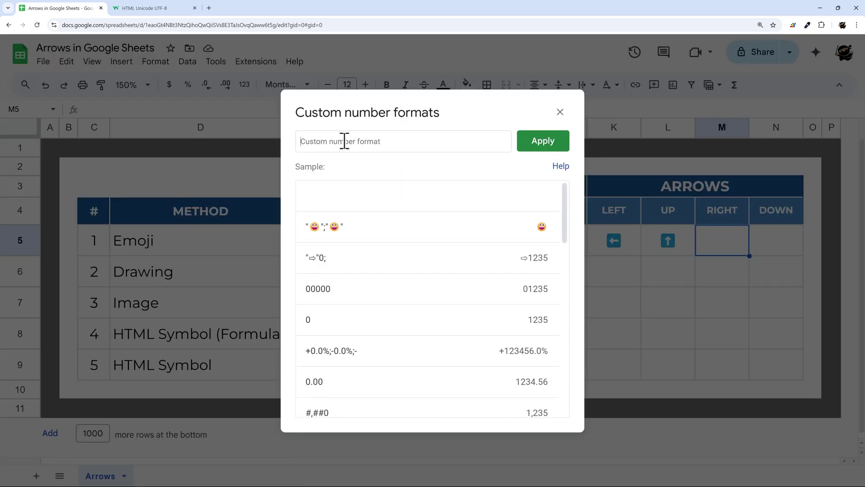
pyautogui.write('"')
pyautogui.hotkey('ctrl', 'v')
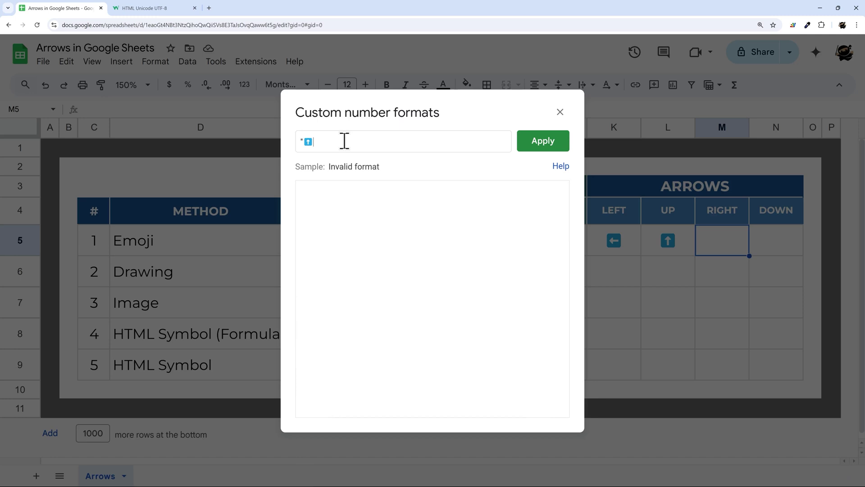
pyautogui.write('";;')
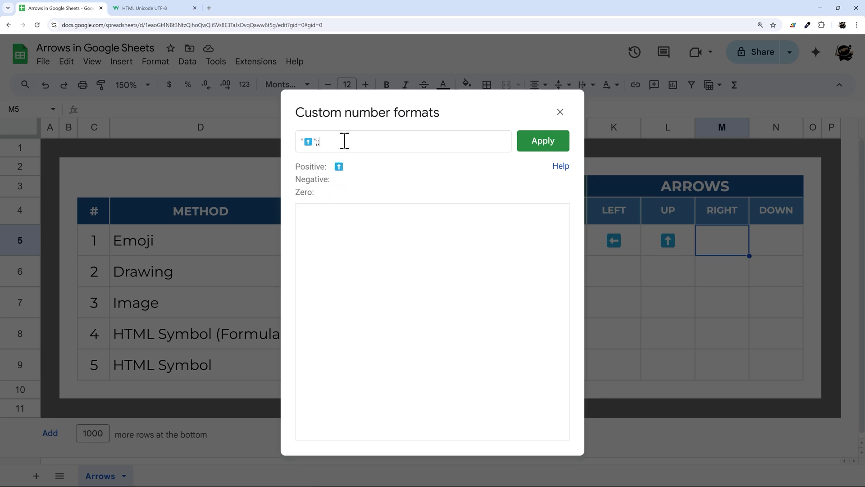
pyautogui.write(';')
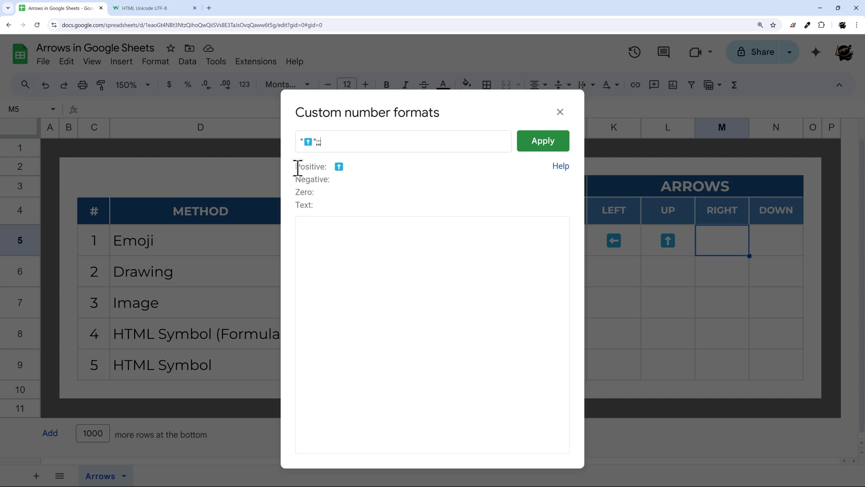
pyautogui.moveTo(296, 167); pyautogui.dragTo(338, 174)
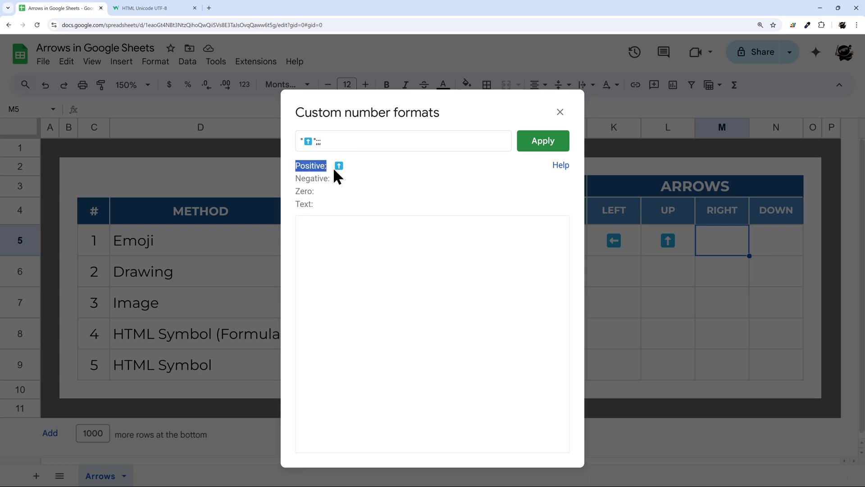
pyautogui.click(316, 141)
pyautogui.write('0')
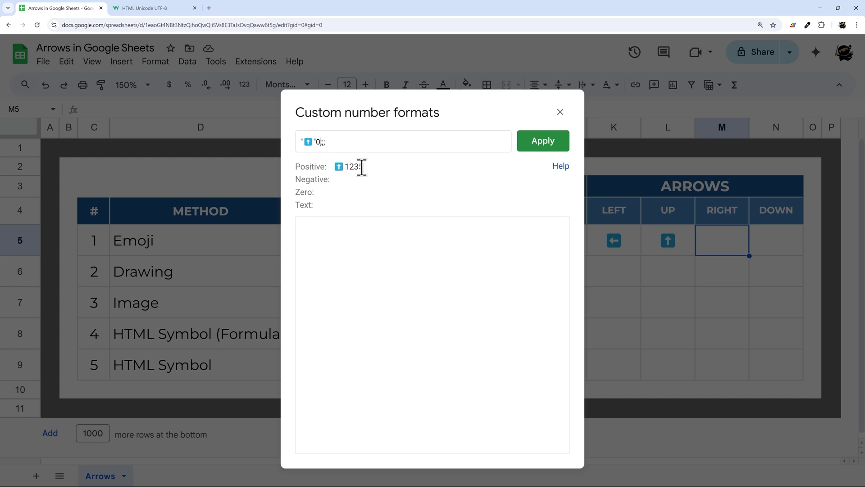
pyautogui.write('%')
pyautogui.moveTo(327, 141); pyautogui.dragTo(332, 142)
# Step: Close the custom format editor without applying and select cell K6 in the Drawing row
pyautogui.click(560, 112)
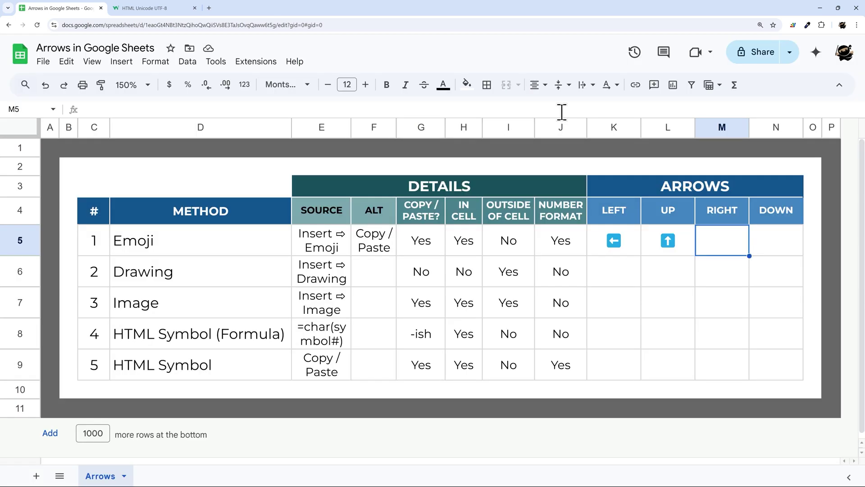
pyautogui.click(613, 271)
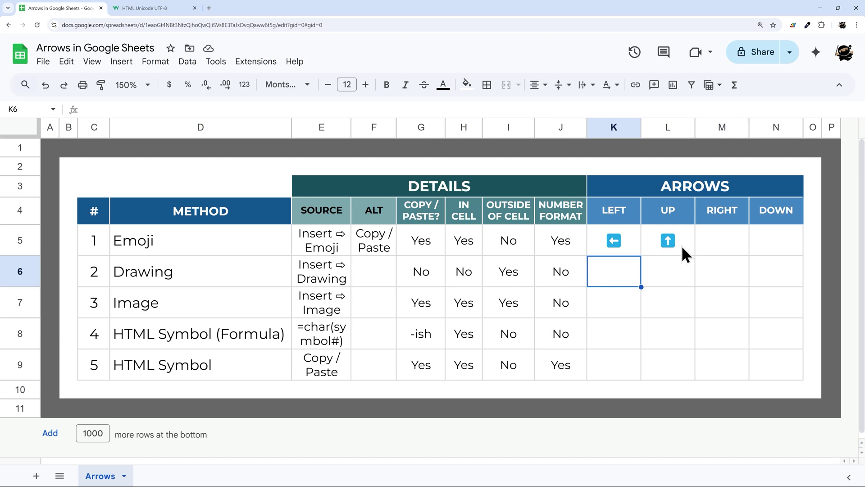
pyautogui.moveTo(95, 269); pyautogui.dragTo(586, 277)
pyautogui.click(589, 276)
# Step: Start a new drawing and open the shape categories to the Arrows list
pyautogui.click(121, 62)
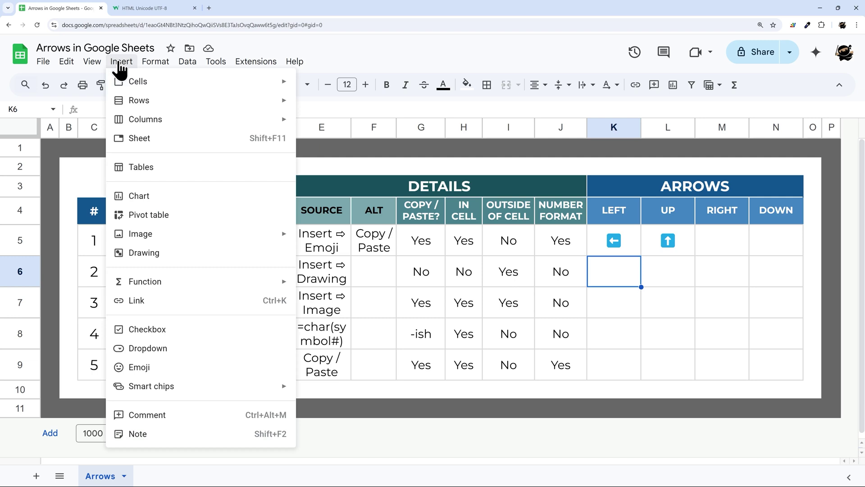
pyautogui.click(164, 252)
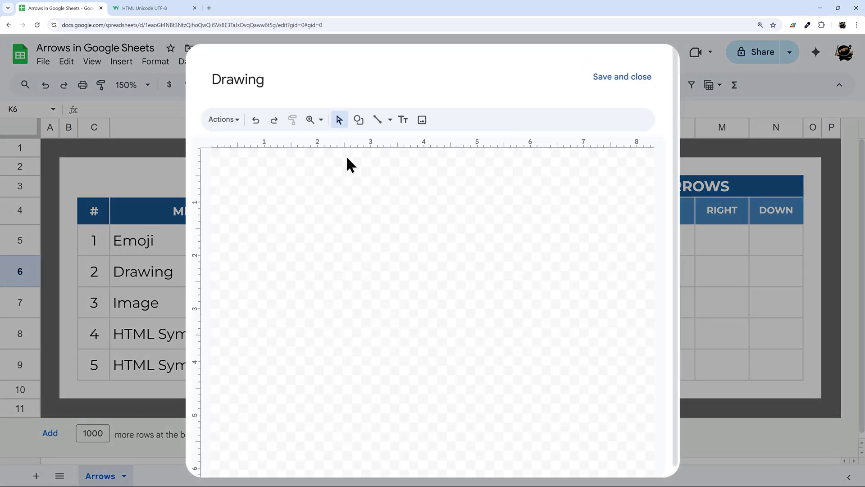
pyautogui.click(358, 121)
pyautogui.moveTo(376, 162)
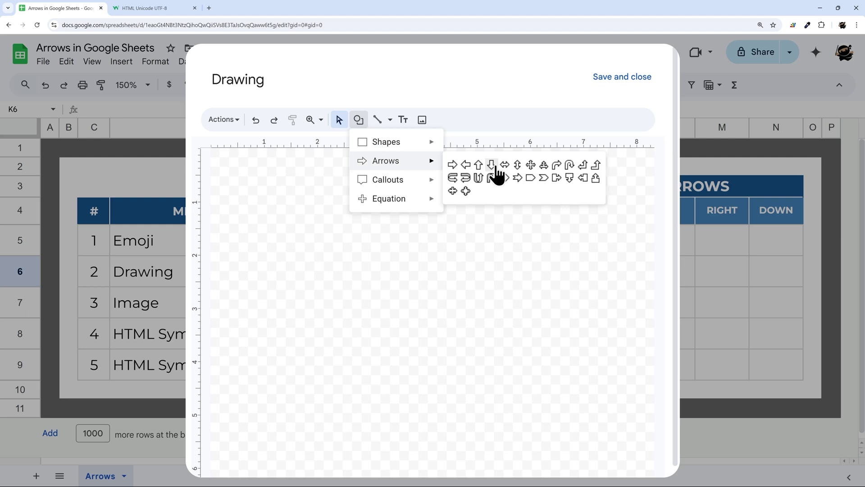
# Step: Draw a left-pointing block arrow, reshaping its head and making its shaft thinner
pyautogui.click(468, 164)
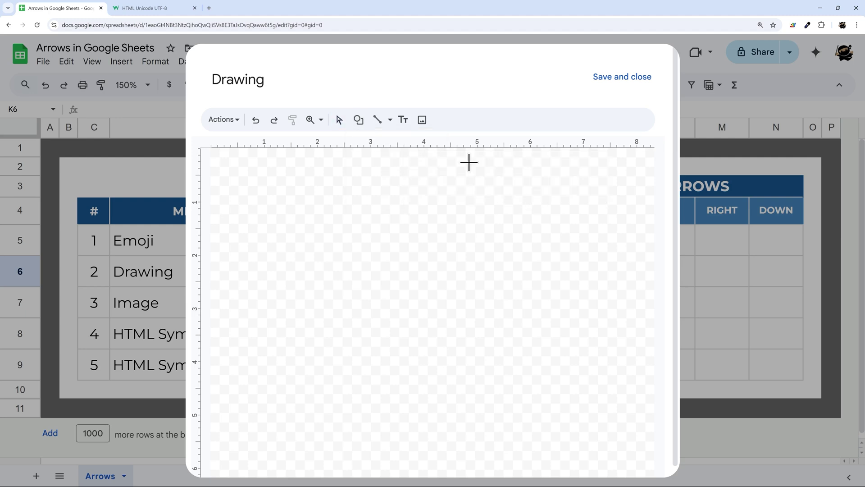
pyautogui.moveTo(286, 187); pyautogui.dragTo(383, 258)
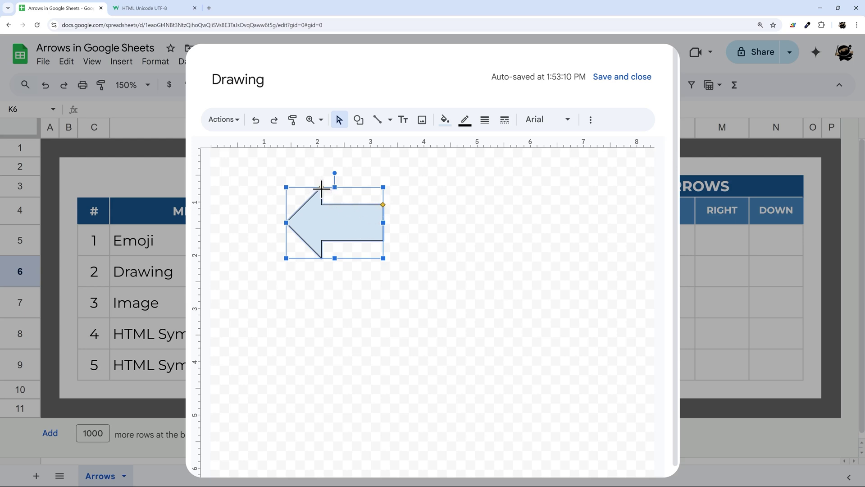
pyautogui.moveTo(321, 187)
pyautogui.mouseDown()
pyautogui.moveTo(309, 193)
pyautogui.moveTo(323, 184)
pyautogui.moveTo(313, 193)
pyautogui.moveTo(309, 185)
pyautogui.moveTo(325, 186)
pyautogui.mouseUp()
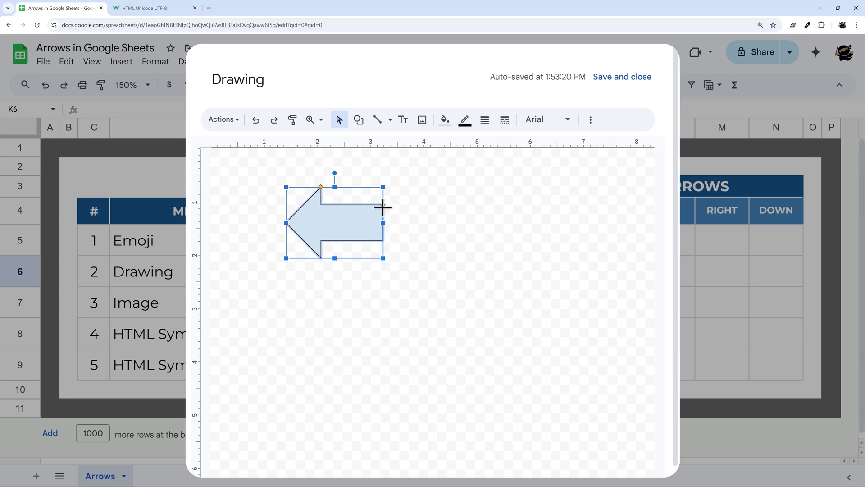
pyautogui.moveTo(383, 205)
pyautogui.mouseDown()
pyautogui.moveTo(383, 215)
pyautogui.moveTo(382, 206)
pyautogui.mouseUp()
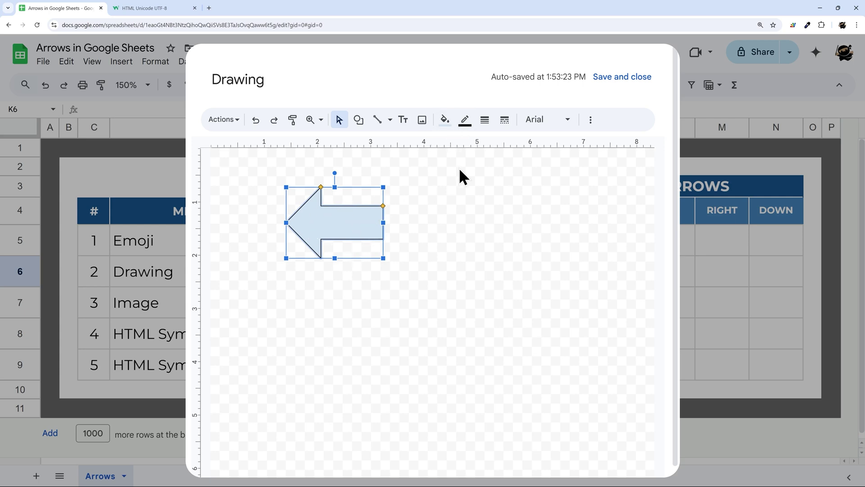
pyautogui.click(465, 120)
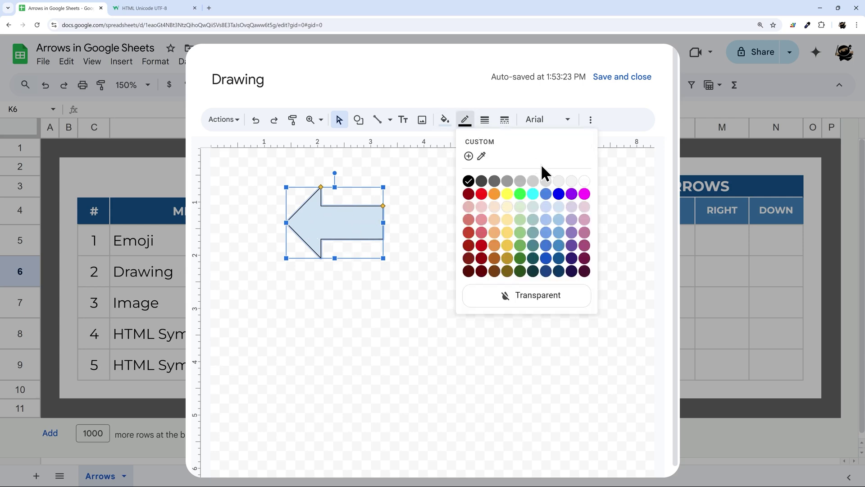
# Step: Remove the arrow's outline and give it a dark blue gradient fill
pyautogui.click(507, 296)
pyautogui.click(445, 119)
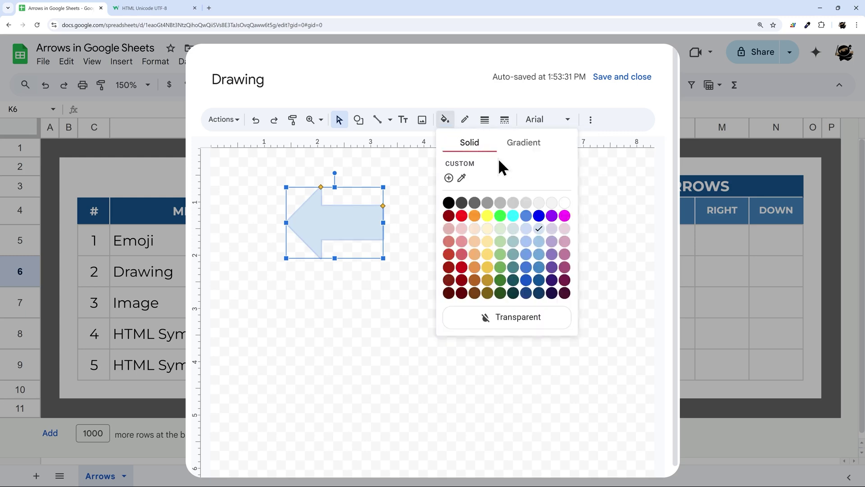
pyautogui.click(449, 180)
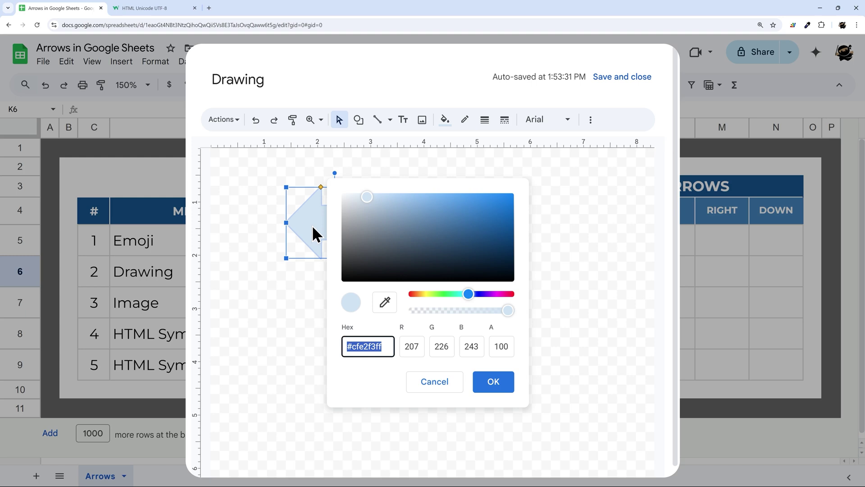
pyautogui.click(434, 379)
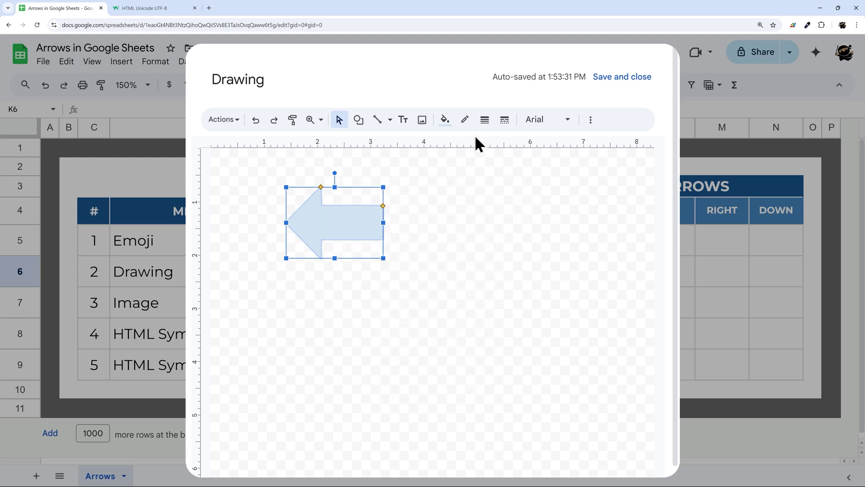
pyautogui.click(445, 119)
pyautogui.click(536, 145)
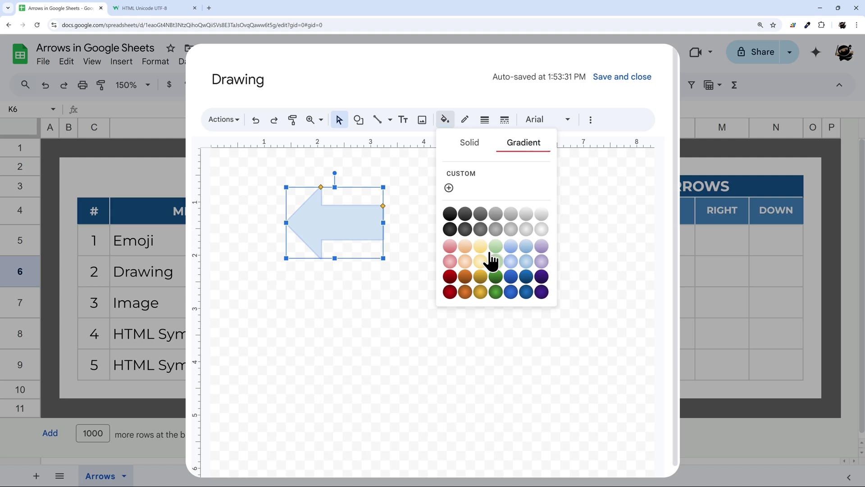
pyautogui.click(542, 262)
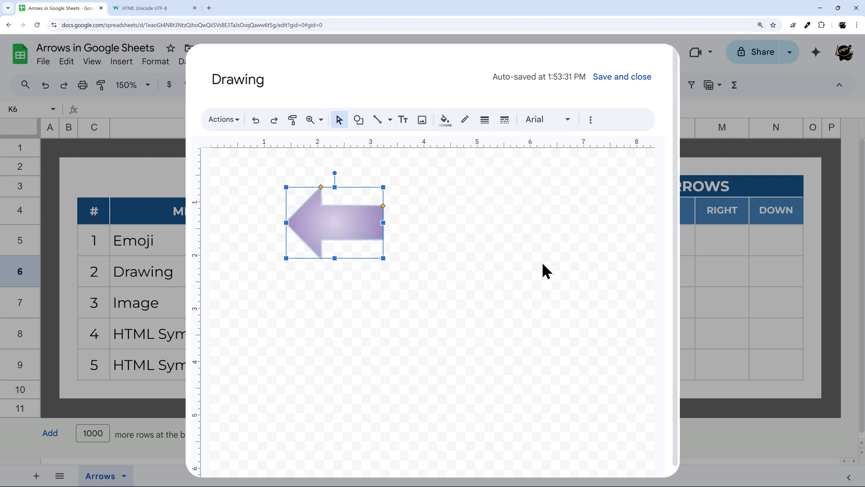
pyautogui.click(444, 123)
pyautogui.click(528, 295)
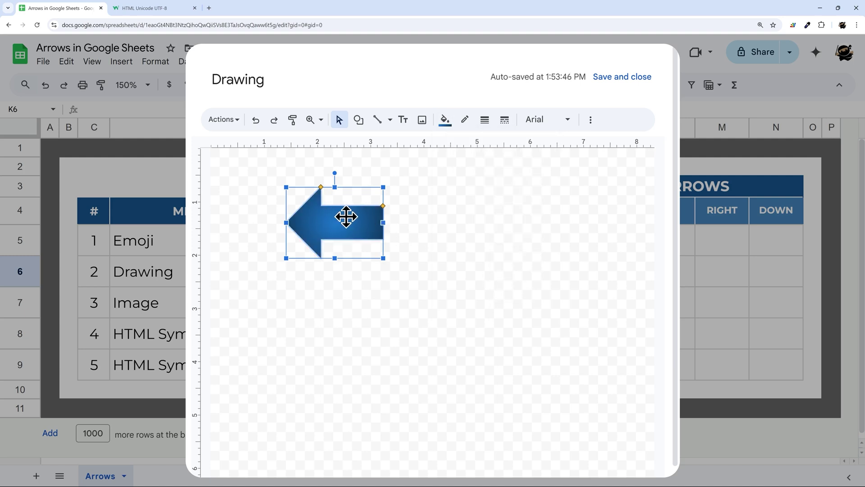
pyautogui.click(388, 255)
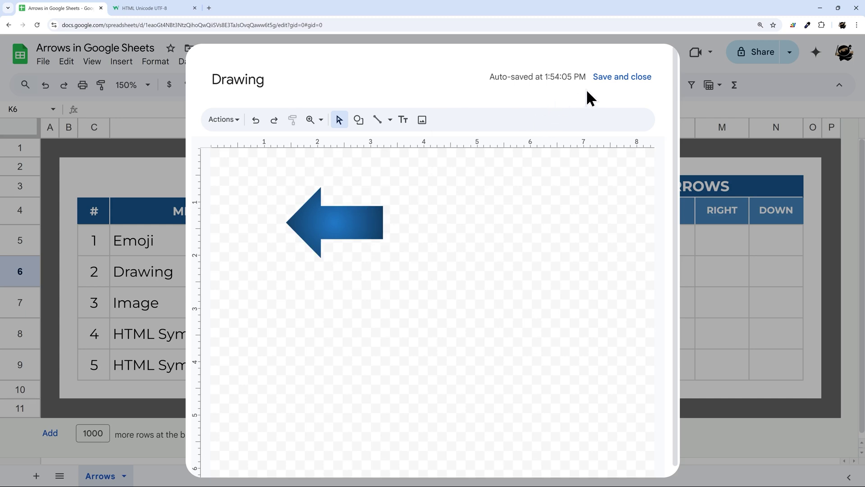
# Step: Save the drawing to the sheet and shrink it to about one cell wide near K6
pyautogui.click(621, 78)
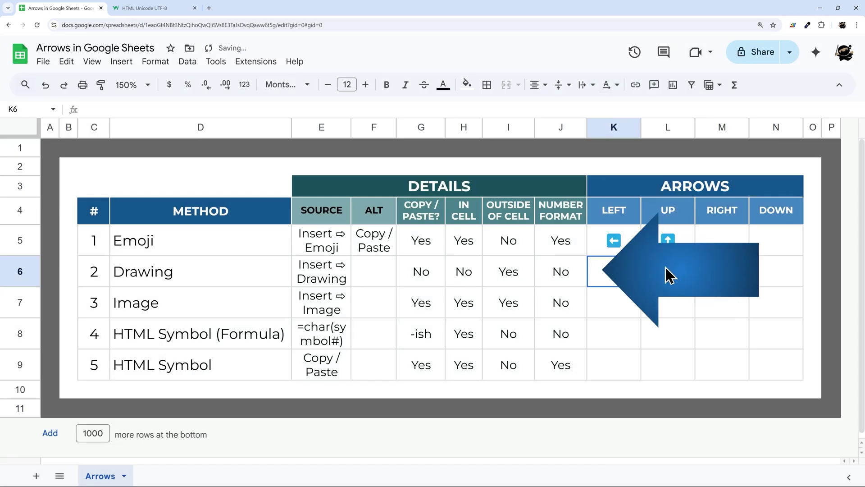
pyautogui.click(669, 275)
pyautogui.moveTo(602, 212); pyautogui.dragTo(685, 274)
pyautogui.moveTo(750, 303); pyautogui.dragTo(664, 279)
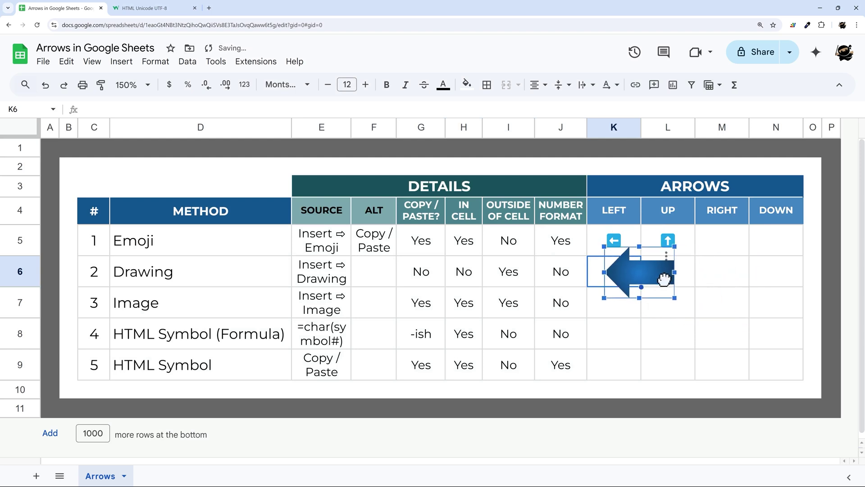
pyautogui.moveTo(604, 246)
pyautogui.mouseDown()
pyautogui.moveTo(650, 282)
pyautogui.moveTo(518, 276)
pyautogui.moveTo(657, 301)
pyautogui.moveTo(636, 277)
pyautogui.moveTo(625, 278)
pyautogui.mouseUp()
# Step: Point out the IN CELL and OUTSIDE OF CELL columns, moving the floating drawing back into K6
pyautogui.click(460, 212)
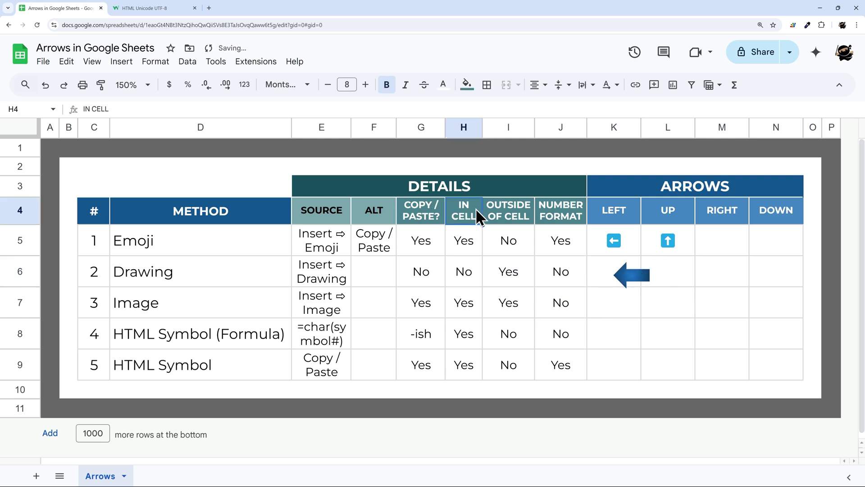
pyautogui.click(503, 209)
pyautogui.click(633, 270)
pyautogui.moveTo(633, 271)
pyautogui.mouseDown()
pyautogui.moveTo(405, 266)
pyautogui.moveTo(172, 311)
pyautogui.moveTo(552, 351)
pyautogui.moveTo(688, 234)
pyautogui.moveTo(203, 237)
pyautogui.moveTo(653, 286)
pyautogui.moveTo(608, 271)
pyautogui.mouseUp()
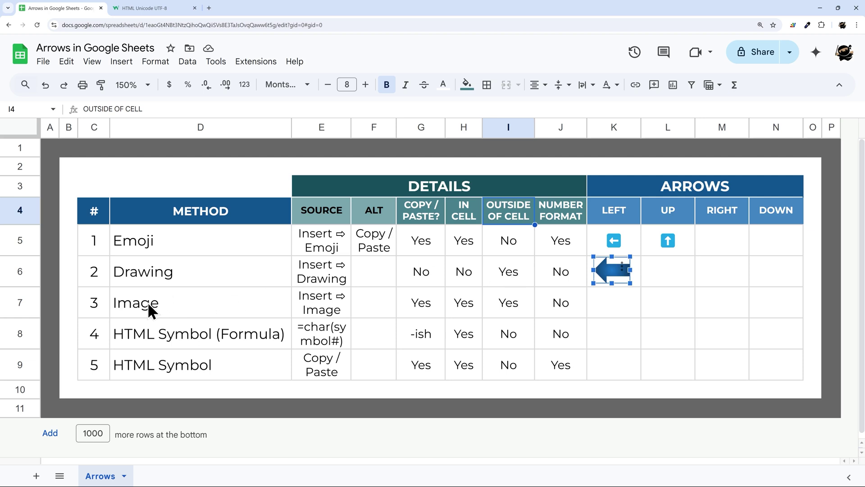
pyautogui.moveTo(150, 310); pyautogui.dragTo(479, 343)
pyautogui.click(595, 269)
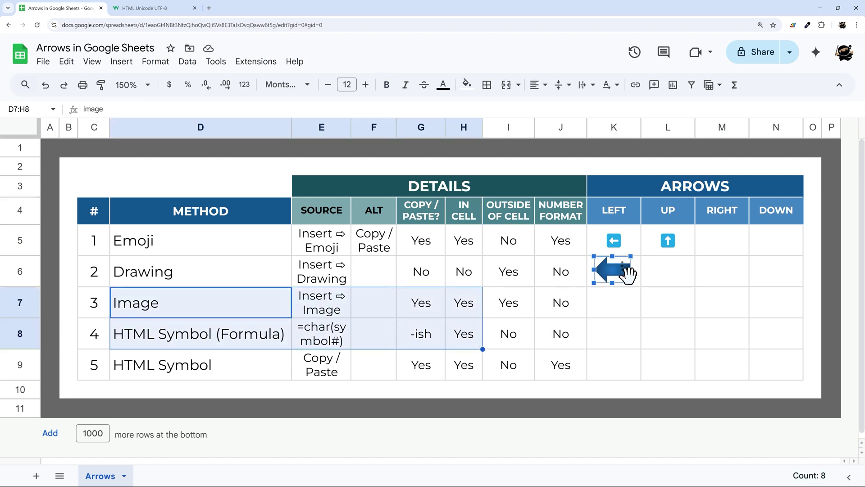
pyautogui.click(640, 281)
pyautogui.click(622, 279)
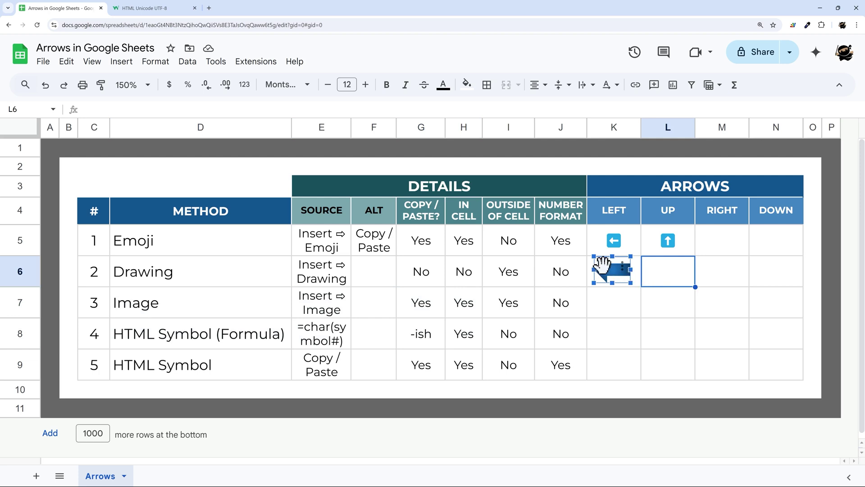
pyautogui.click(660, 275)
# Step: Reopen the K6 arrow drawing, select its arrow shape, and save it back
pyautogui.click(623, 268)
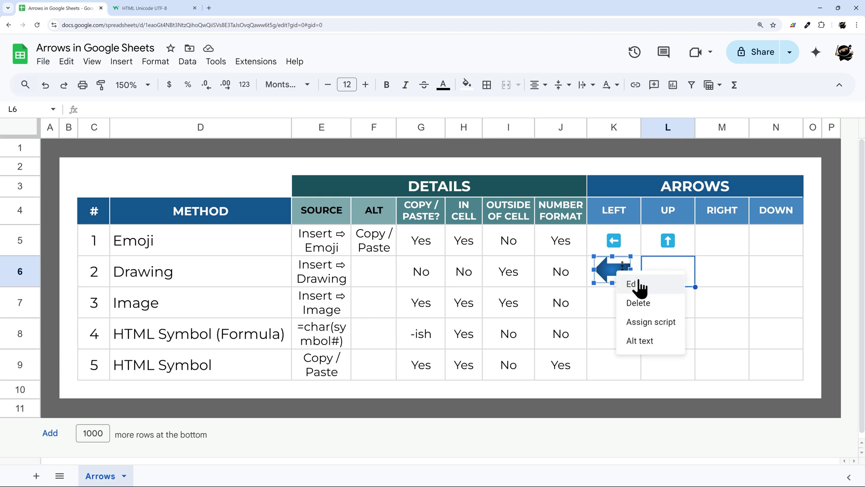
pyautogui.click(637, 284)
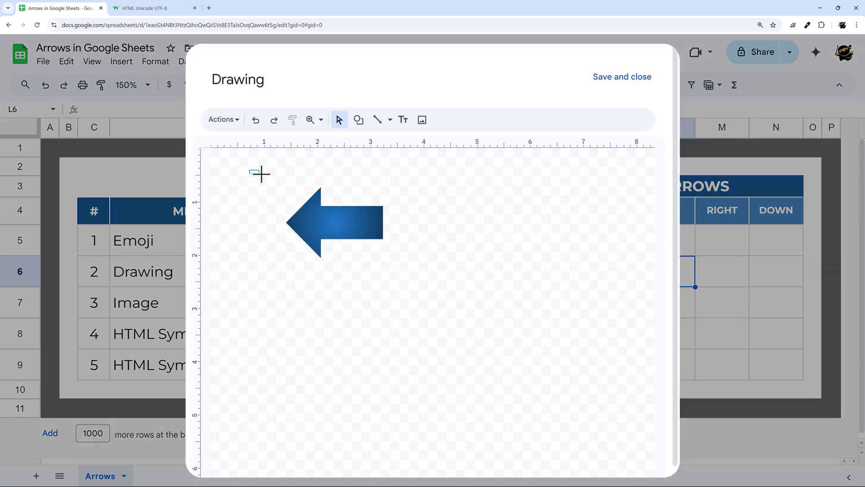
pyautogui.moveTo(261, 173); pyautogui.dragTo(427, 276)
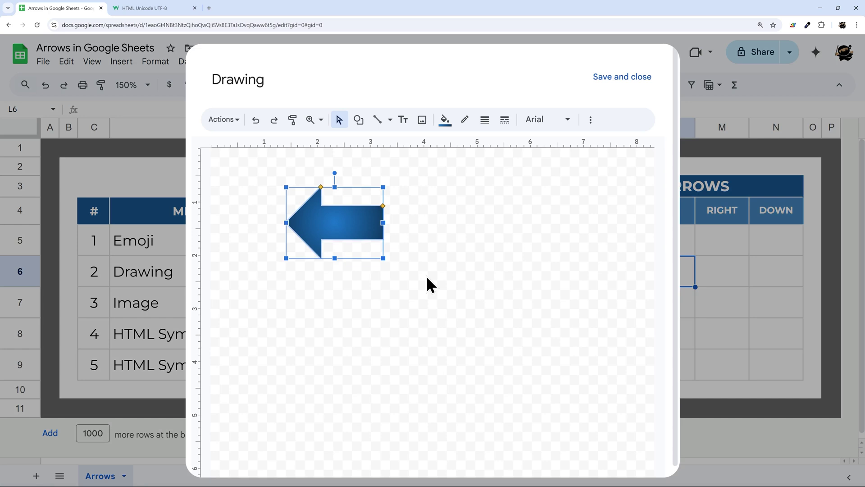
pyautogui.click(626, 78)
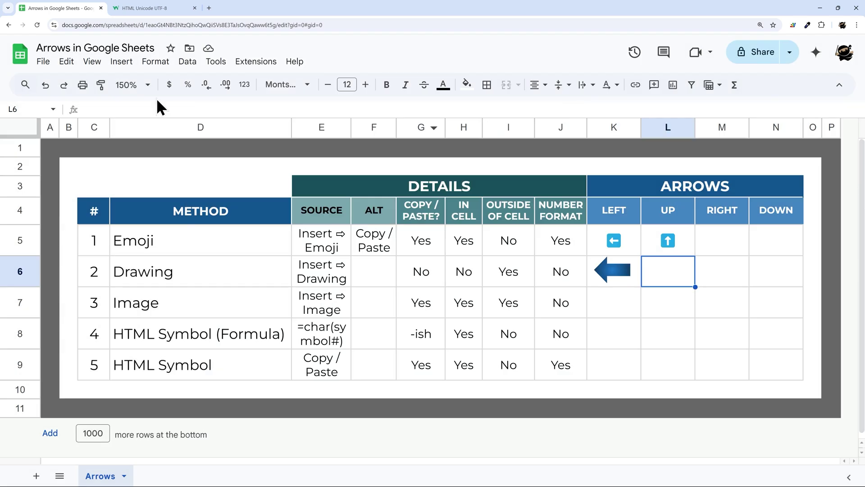
# Step: Paste the arrow into a new drawing, rotate it, size it over L6, then delete it
pyautogui.click(121, 61)
pyautogui.click(165, 252)
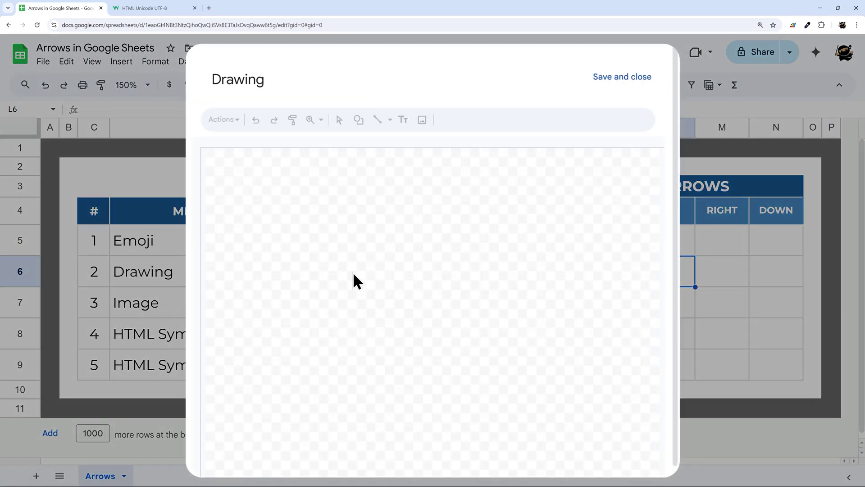
pyautogui.hotkey('ctrl', 'v')
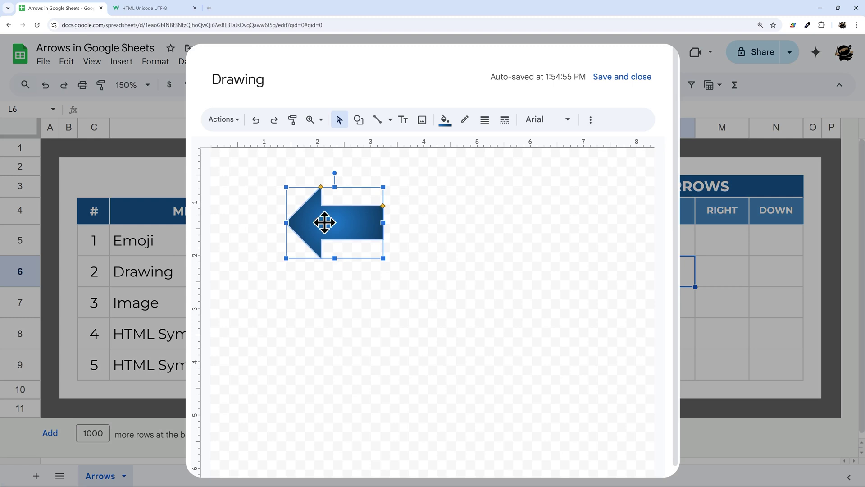
pyautogui.moveTo(334, 173); pyautogui.dragTo(290, 181)
pyautogui.click(637, 77)
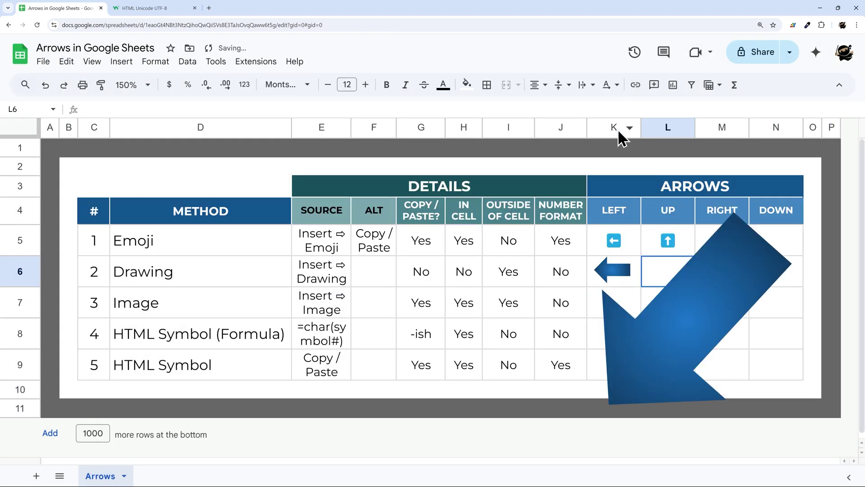
pyautogui.click(676, 273)
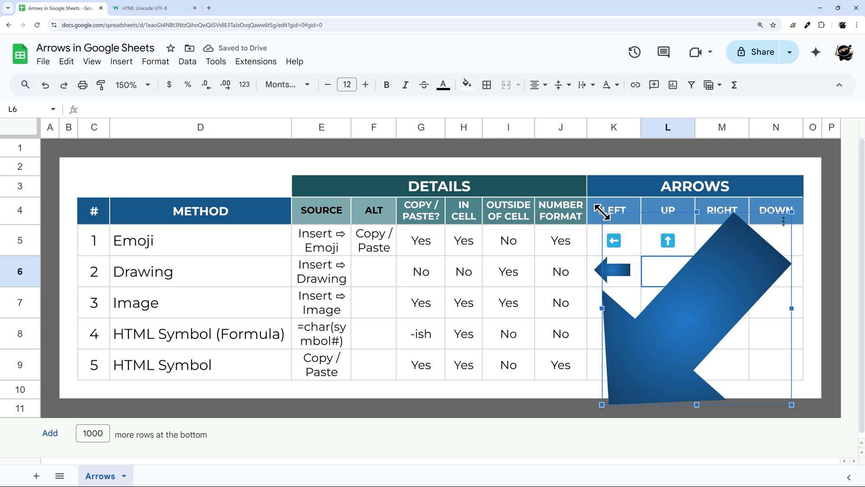
pyautogui.moveTo(600, 212)
pyautogui.mouseDown()
pyautogui.moveTo(745, 338)
pyautogui.moveTo(647, 265)
pyautogui.moveTo(647, 253)
pyautogui.moveTo(676, 288)
pyautogui.moveTo(666, 275)
pyautogui.mouseUp()
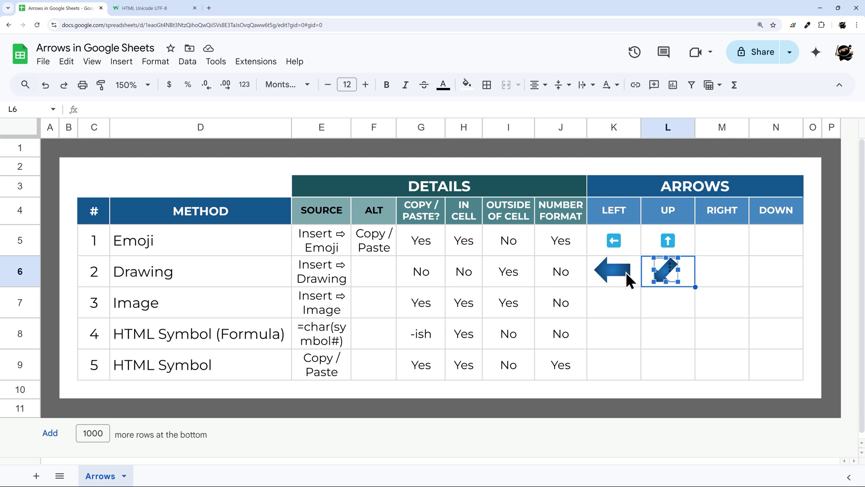
pyautogui.click(706, 272)
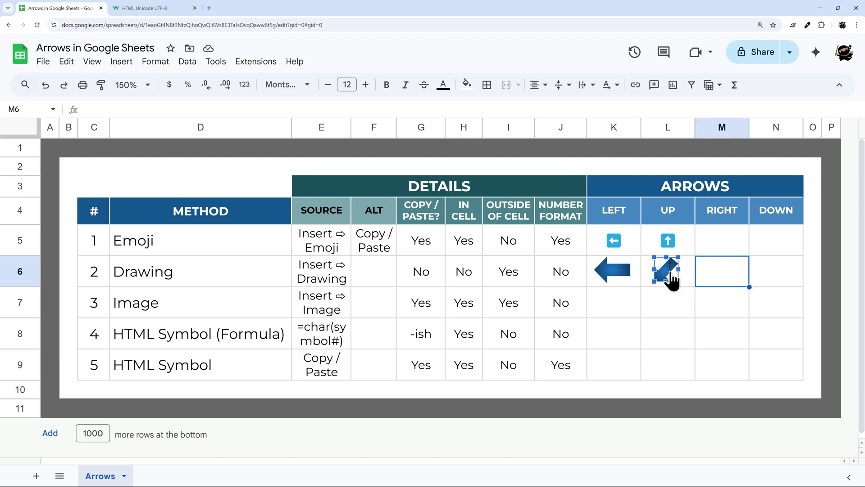
pyautogui.press('Delete')
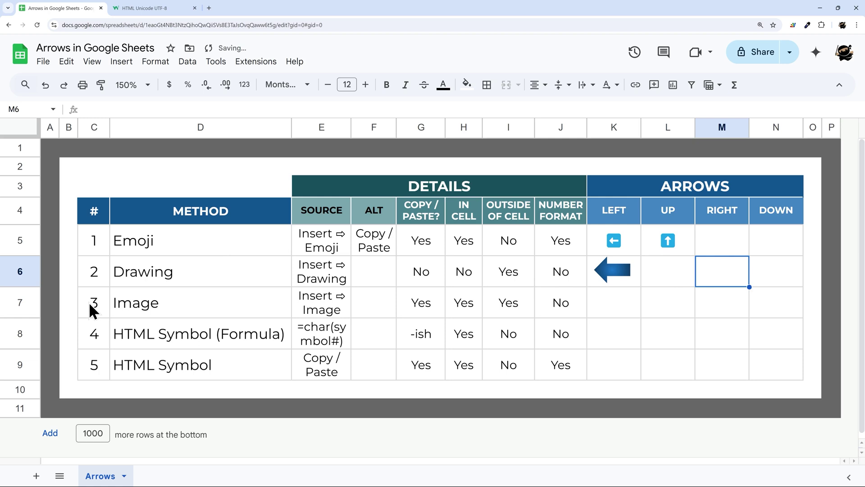
# Step: Highlight the Image row's details, select K7, and open the Insert image dialog
pyautogui.moveTo(88, 302); pyautogui.dragTo(550, 307)
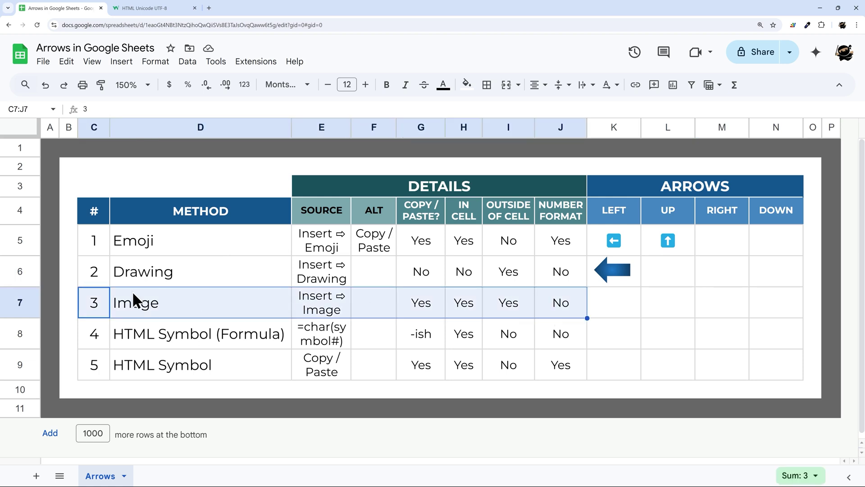
pyautogui.click(457, 308)
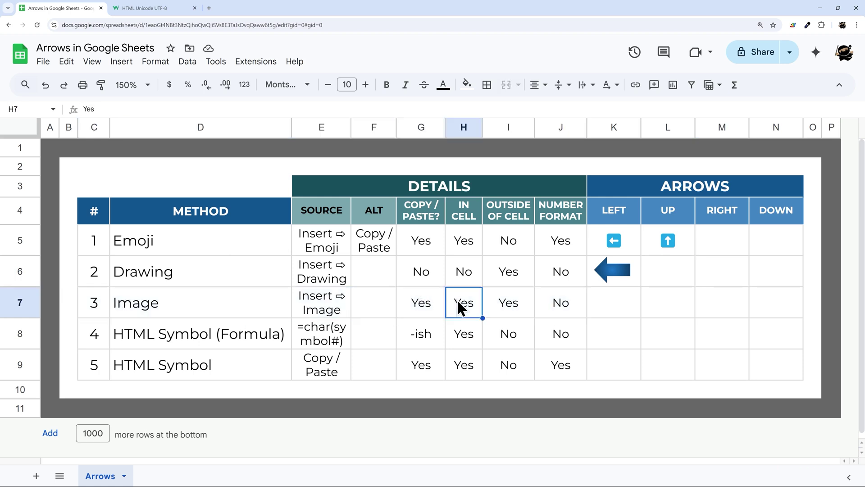
pyautogui.click(522, 301)
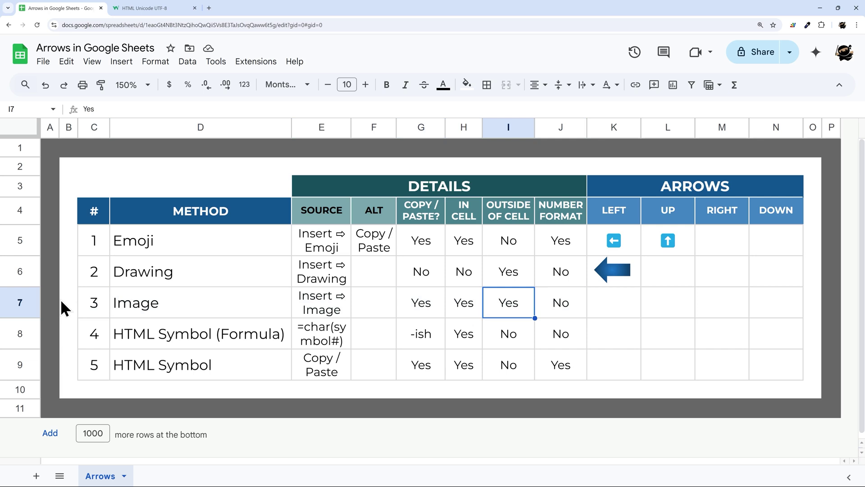
pyautogui.click(617, 302)
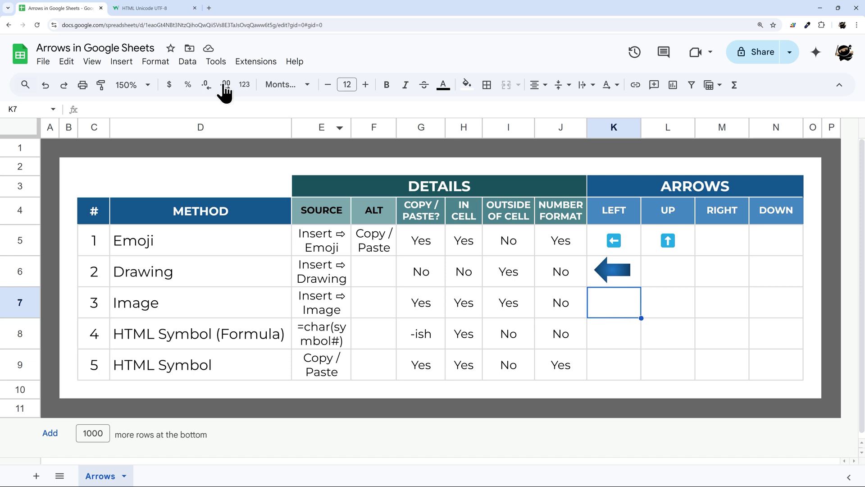
pyautogui.click(125, 62)
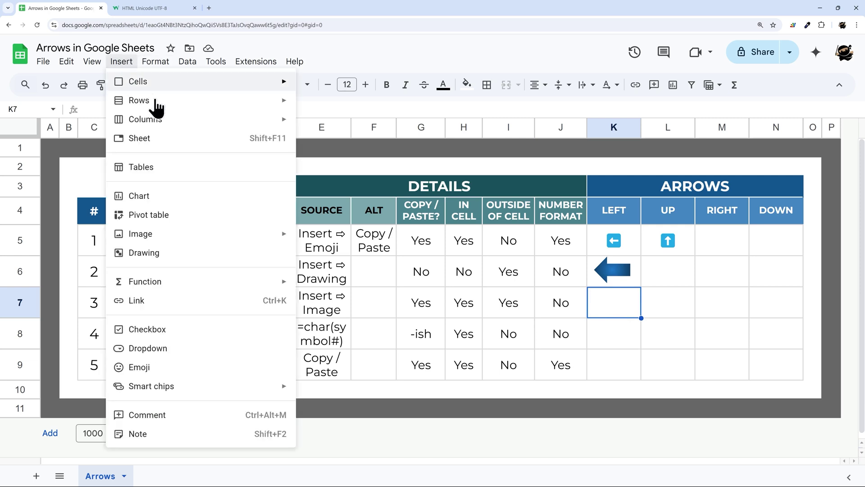
pyautogui.moveTo(222, 241)
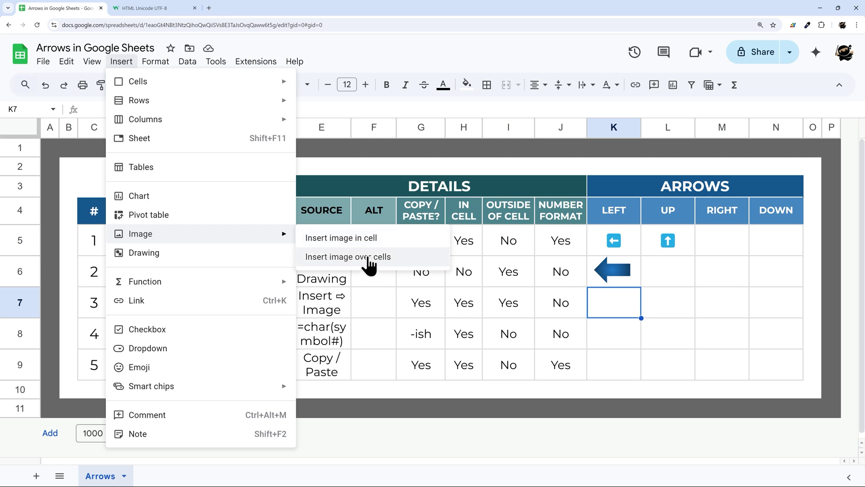
pyautogui.click(351, 243)
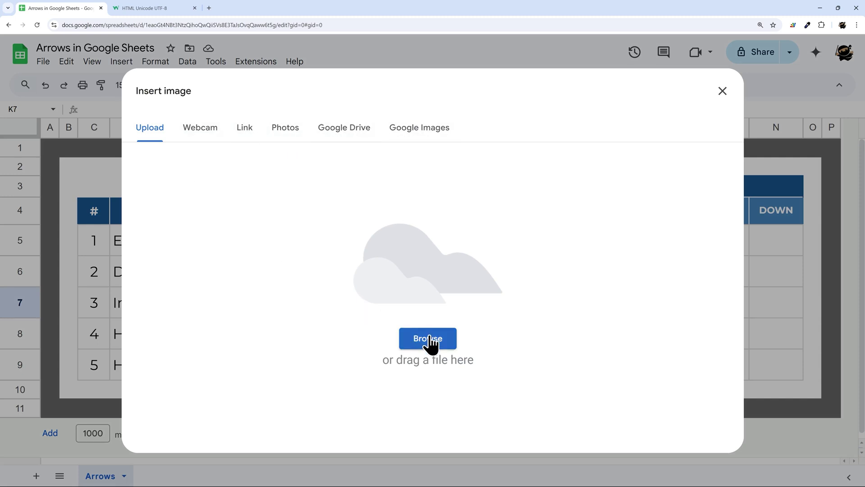
# Step: Search Google Images for 'arrow icon', insert the green circled arrow, and dismiss the unsupported-format error
pyautogui.click(244, 134)
pyautogui.click(286, 134)
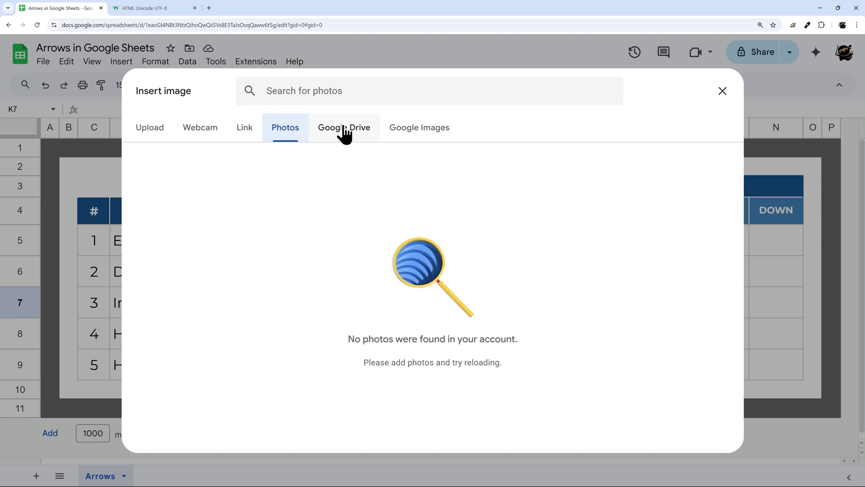
pyautogui.click(341, 134)
pyautogui.click(413, 134)
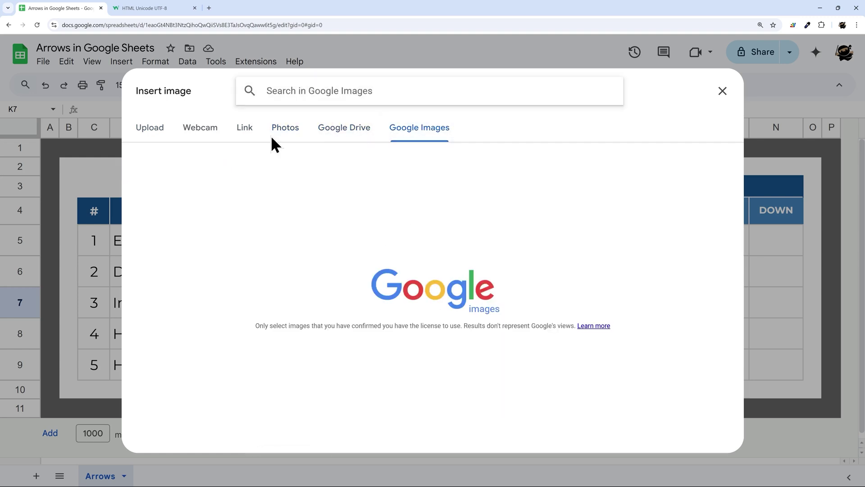
pyautogui.write('arr')
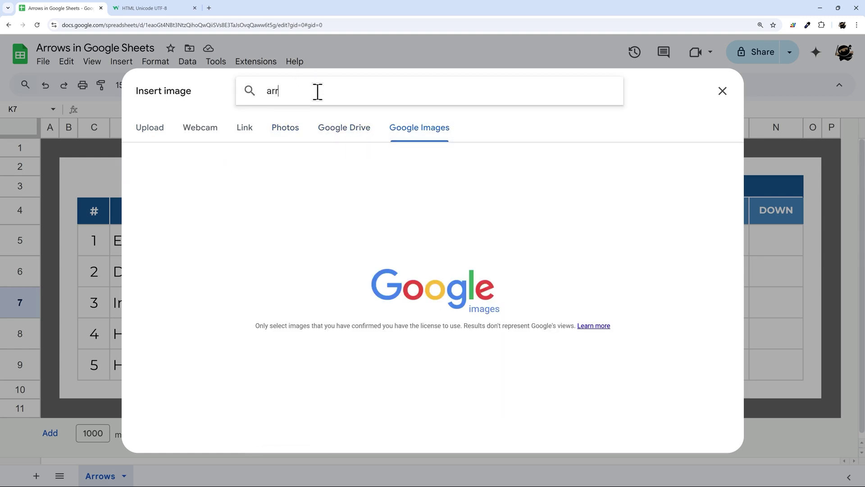
pyautogui.write('ow icon')
pyautogui.press('Return')
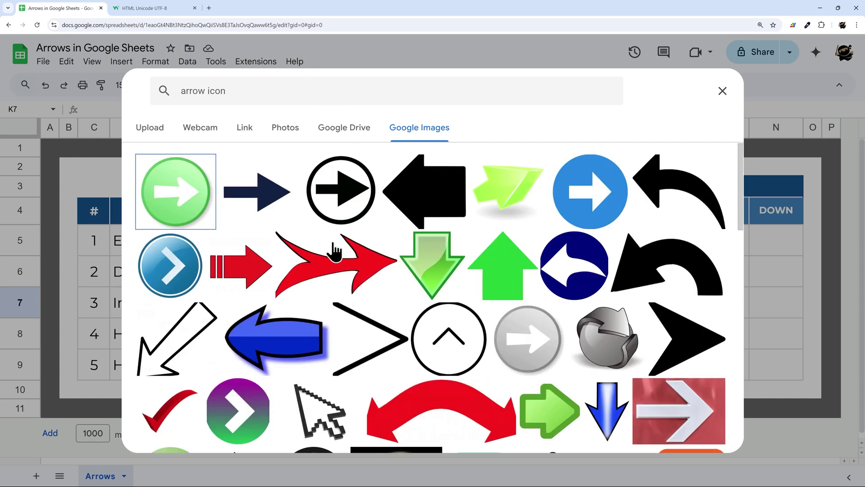
pyautogui.click(181, 209)
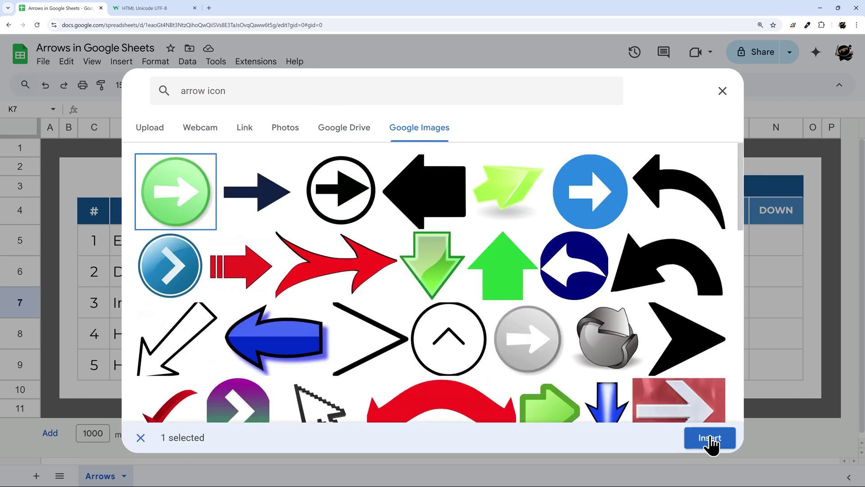
pyautogui.click(710, 438)
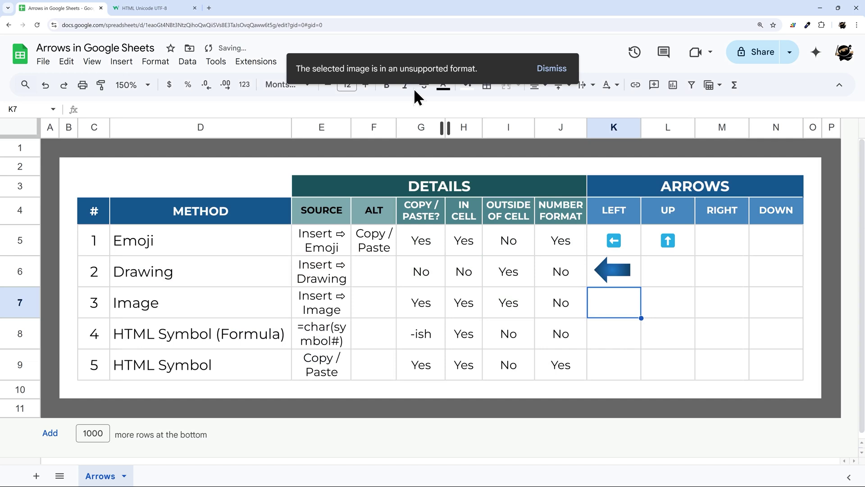
pyautogui.moveTo(476, 69); pyautogui.dragTo(291, 73)
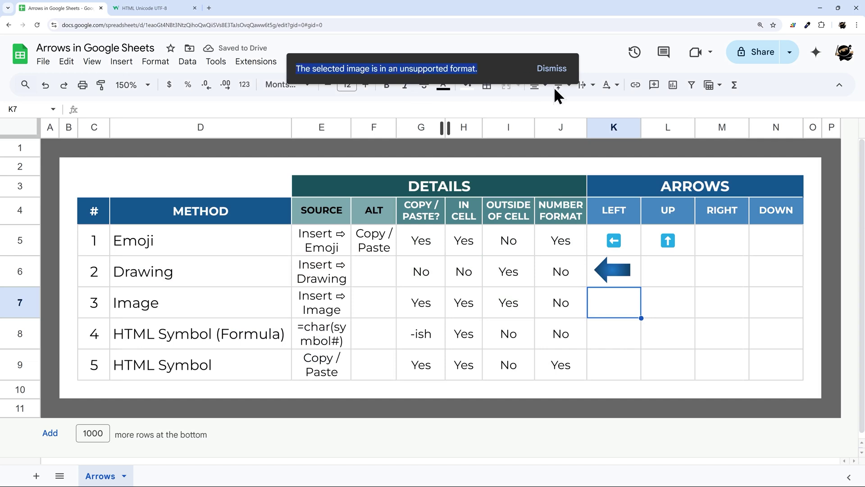
pyautogui.click(555, 69)
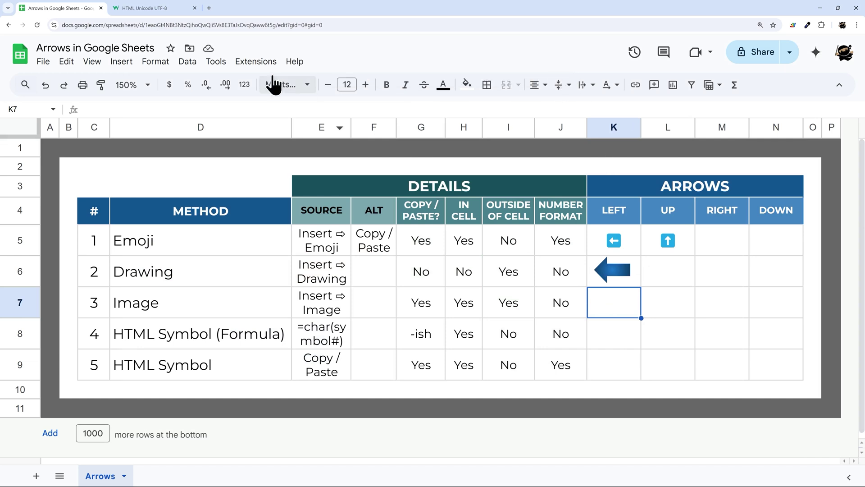
# Step: Insert the black circled arrow image from a Google Images search into cell K7
pyautogui.click(126, 72)
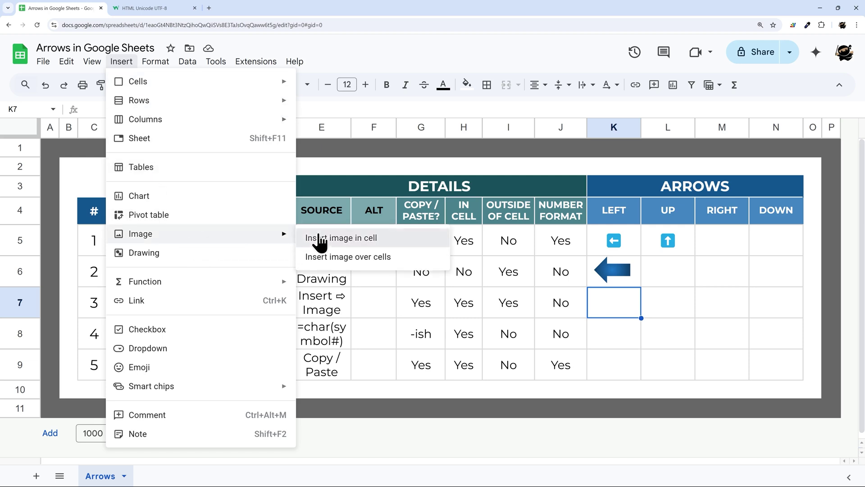
pyautogui.click(318, 238)
pyautogui.click(420, 135)
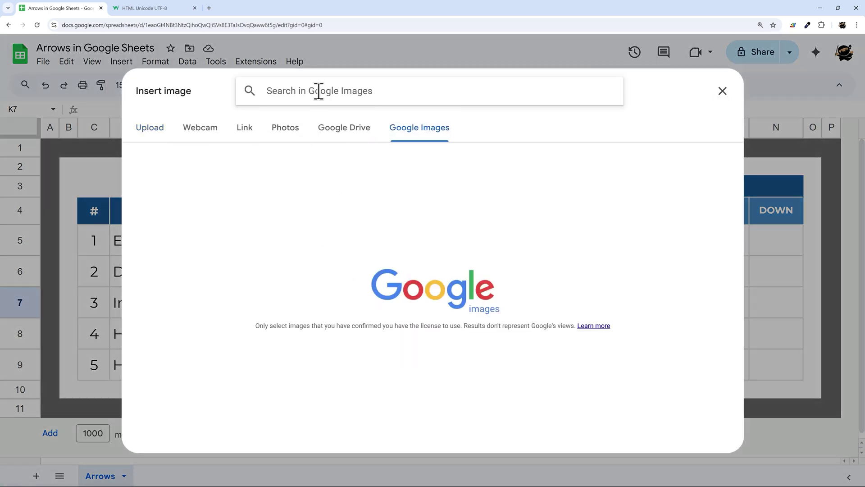
pyautogui.write('arrow icon')
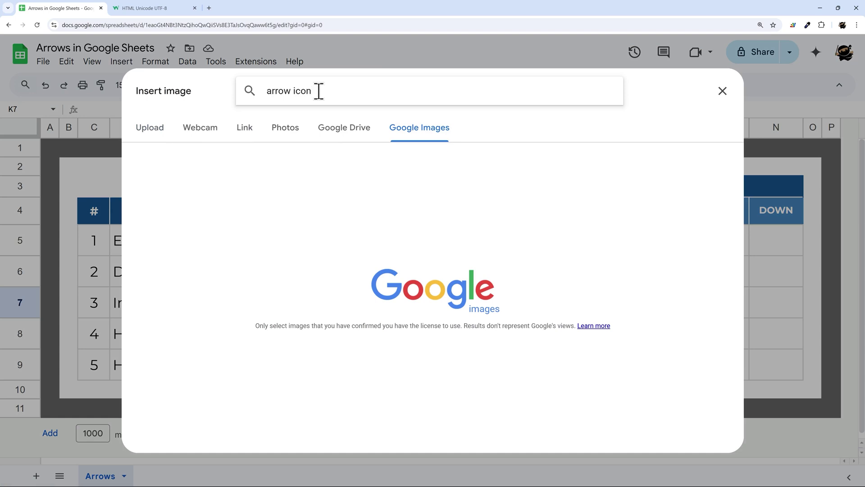
pyautogui.press('Return')
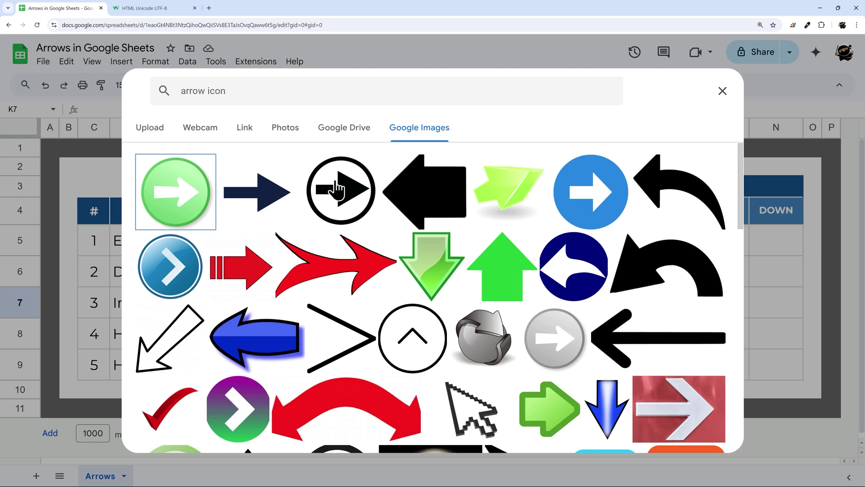
pyautogui.click(337, 189)
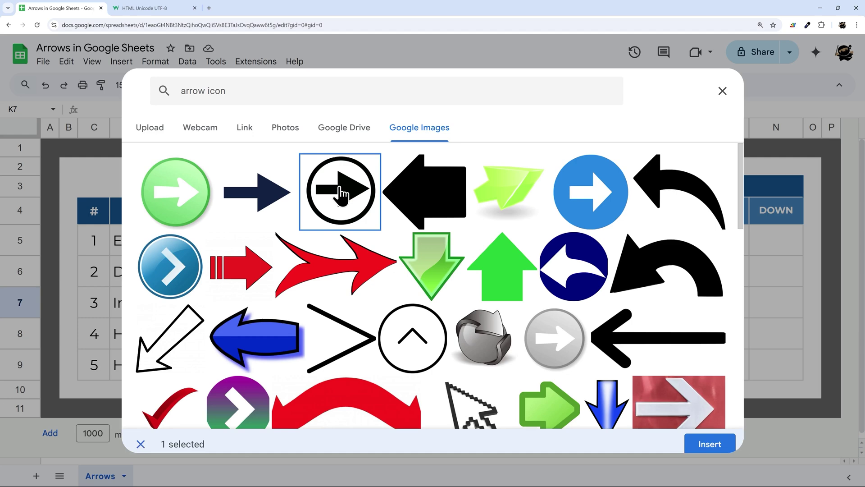
pyautogui.click(706, 441)
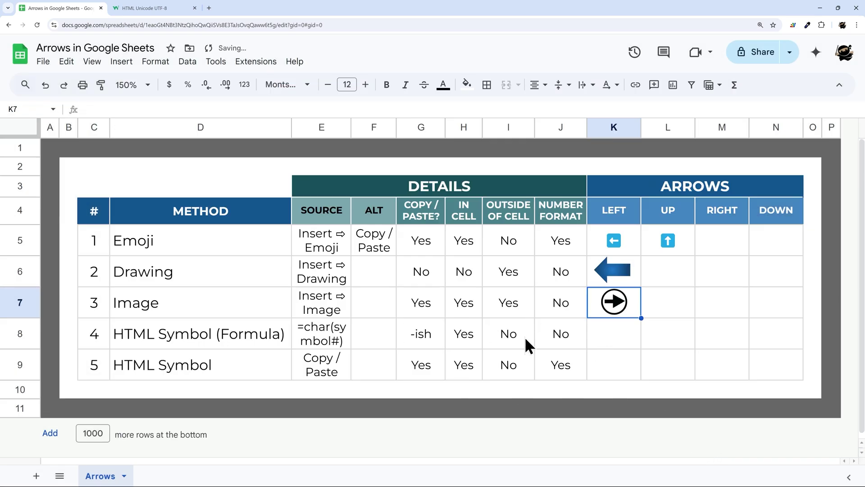
# Step: Paste a copy of the circled arrow into L7, undo it, and reselect K7
pyautogui.click(405, 310)
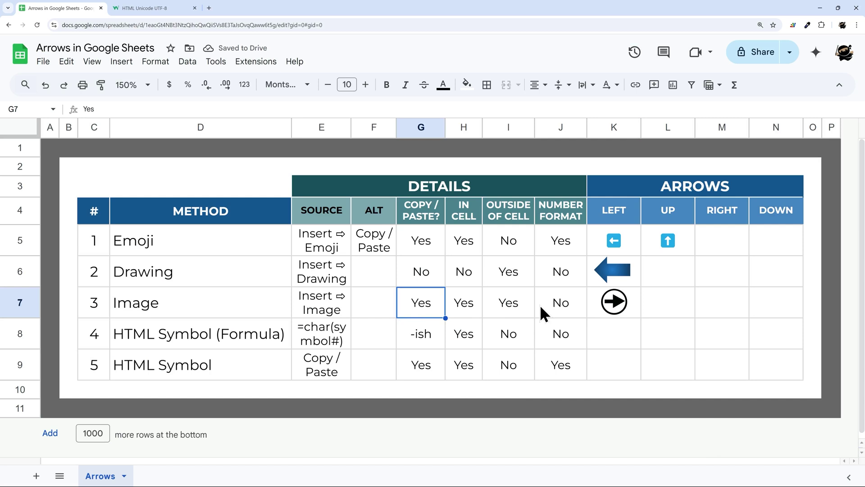
pyautogui.click(635, 315)
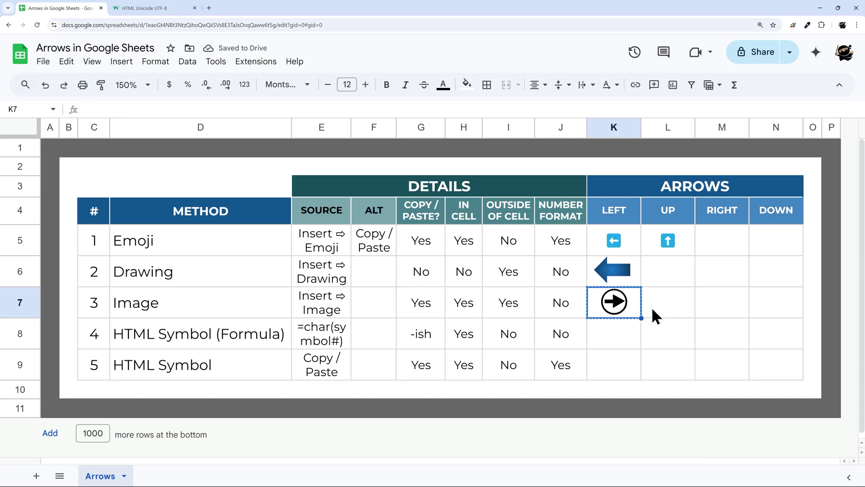
pyautogui.click(651, 307)
pyautogui.hotkey('ctrl', 'v')
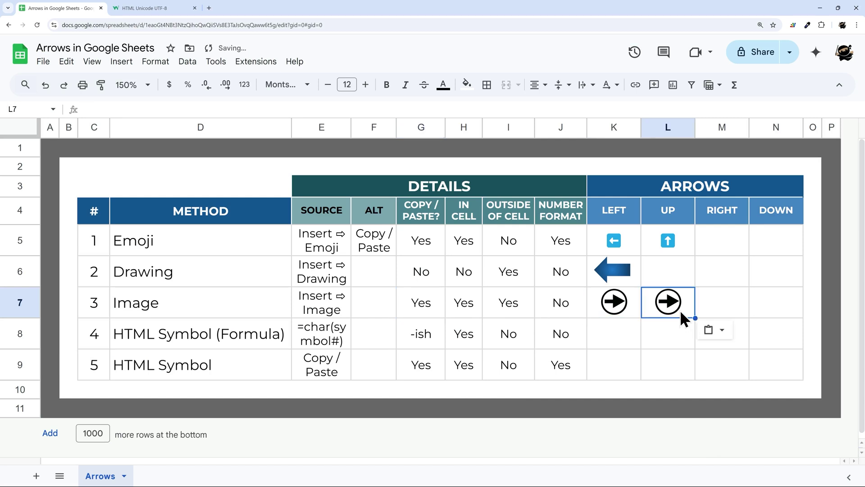
pyautogui.hotkey('ctrl', 'z')
pyautogui.click(635, 305)
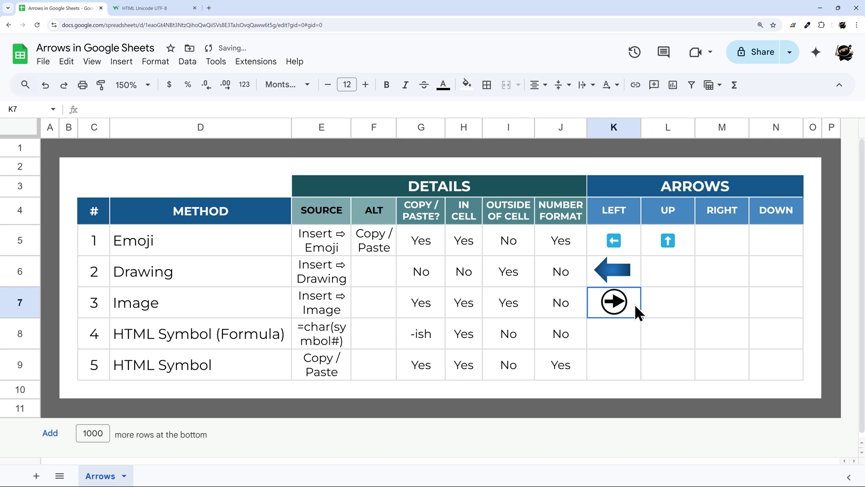
pyautogui.moveTo(604, 306)
pyautogui.mouseDown()
pyautogui.moveTo(597, 306)
pyautogui.moveTo(684, 311)
pyautogui.moveTo(604, 304)
pyautogui.mouseUp()
# Step: Turn K7's in-cell circled arrow into a floating image and shrink it to cell size
pyautogui.rightClick(624, 304)
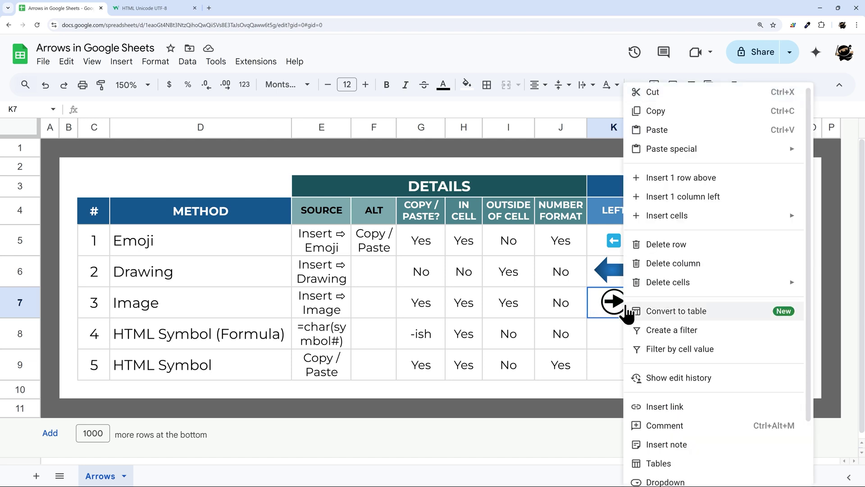
pyautogui.scroll(-3, 667, 383)
pyautogui.moveTo(676, 447)
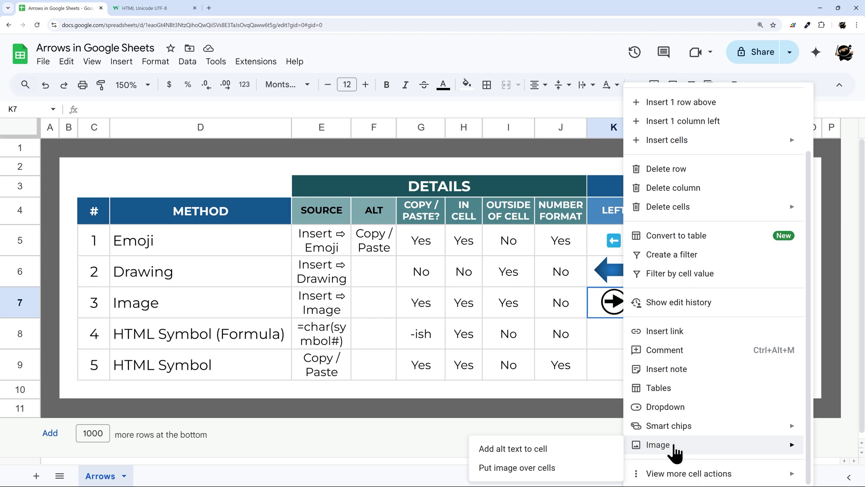
pyautogui.click(512, 469)
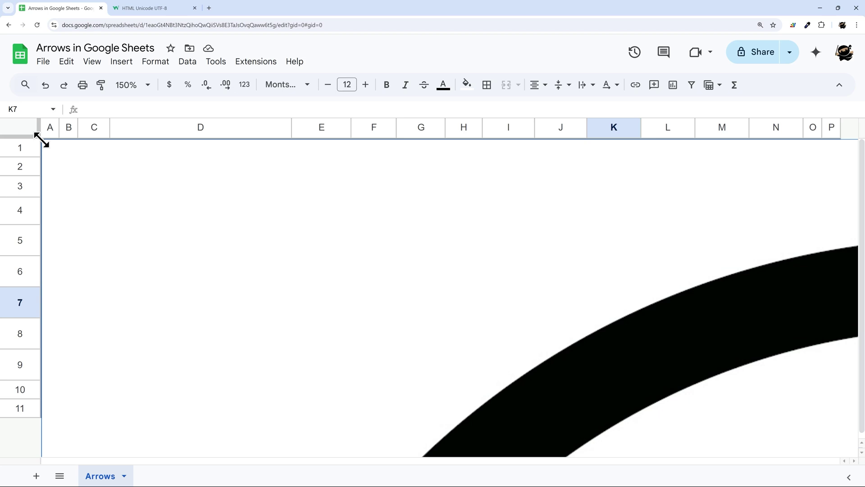
pyautogui.moveTo(40, 141); pyautogui.dragTo(805, 402)
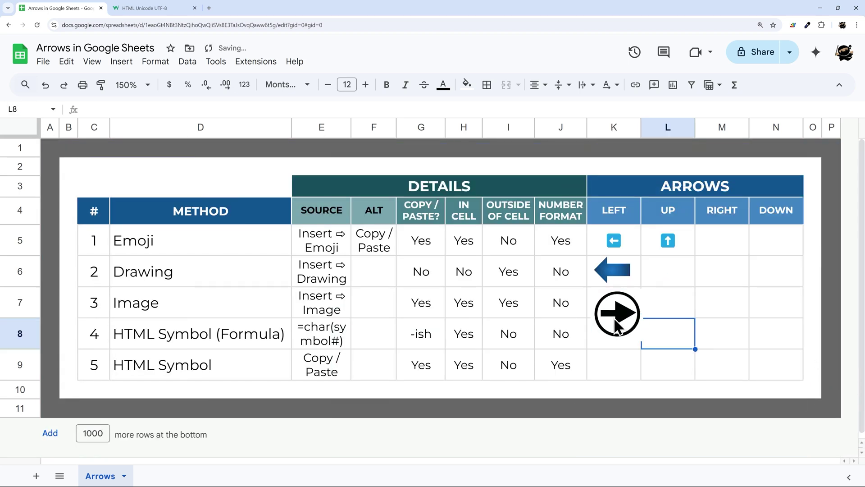
# Step: Move the floating circled-arrow image from K7 over to L7, discarding a stray pasted copy
pyautogui.click(615, 320)
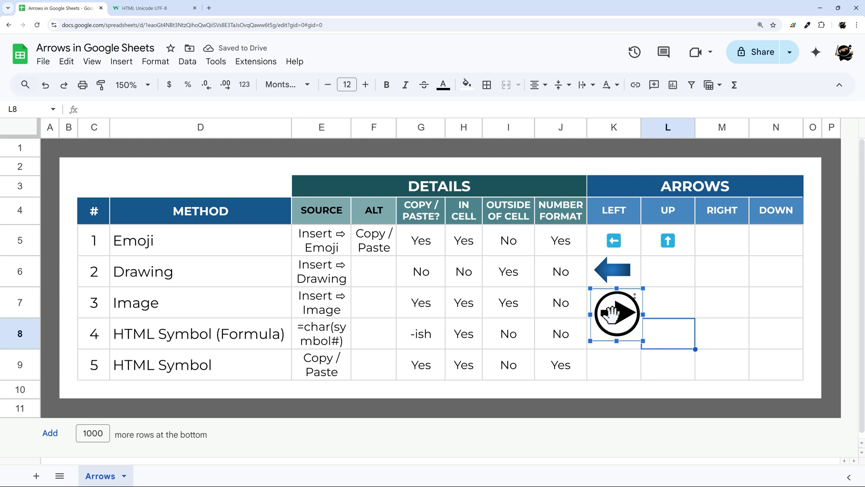
pyautogui.press('Escape')
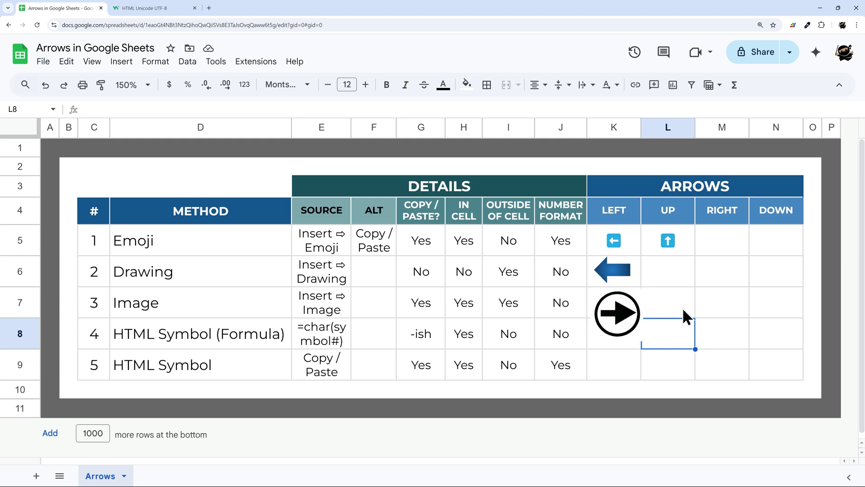
pyautogui.click(683, 310)
pyautogui.hotkey('ctrl', 'v')
pyautogui.moveTo(682, 310); pyautogui.dragTo(707, 315)
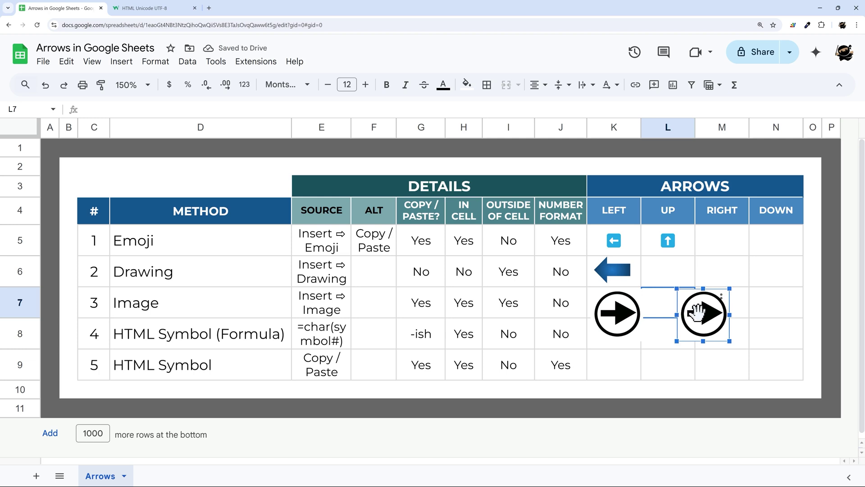
pyautogui.press('Delete')
pyautogui.moveTo(621, 314); pyautogui.dragTo(693, 302)
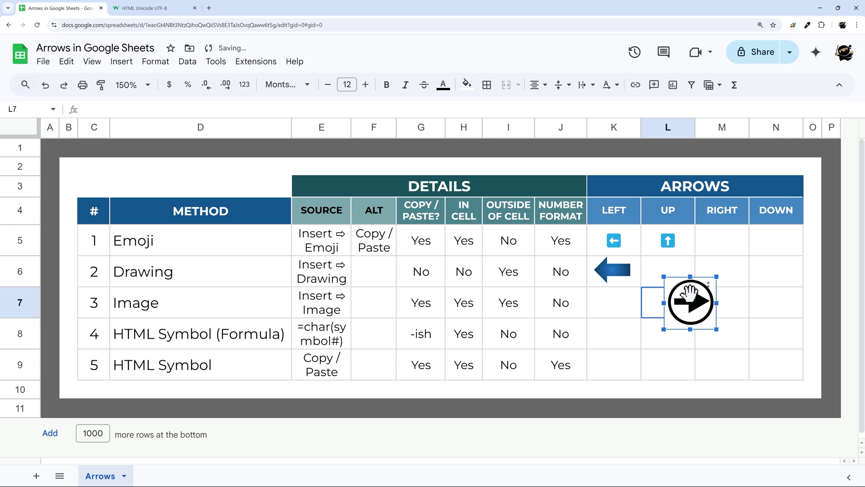
pyautogui.click(612, 306)
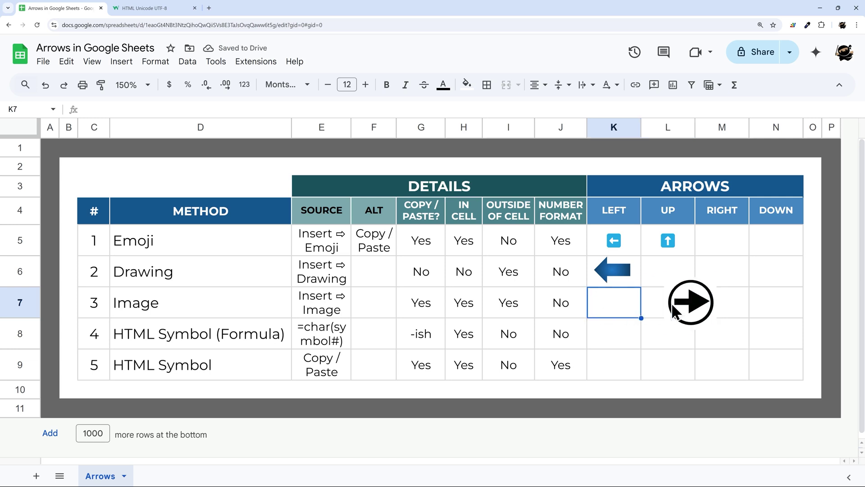
# Step: Place the floating circled-arrow image back inside K7 with 'Put image in selected cell'
pyautogui.click(696, 302)
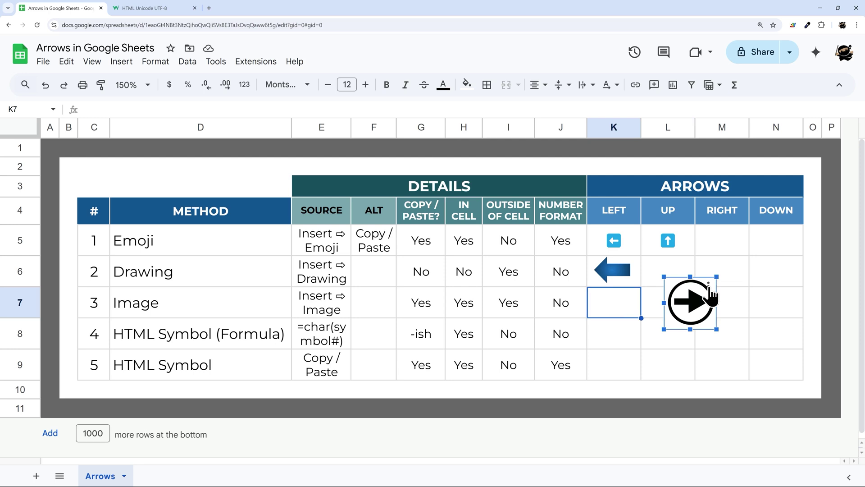
pyautogui.rightClick(711, 295)
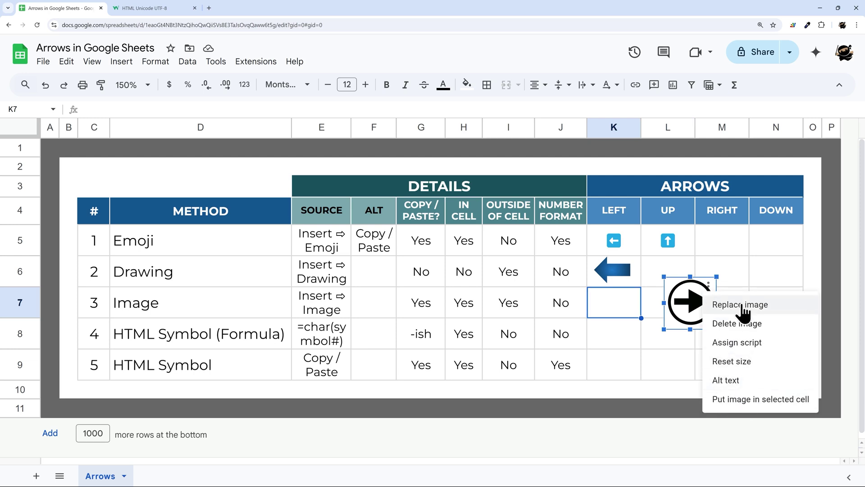
pyautogui.click(746, 405)
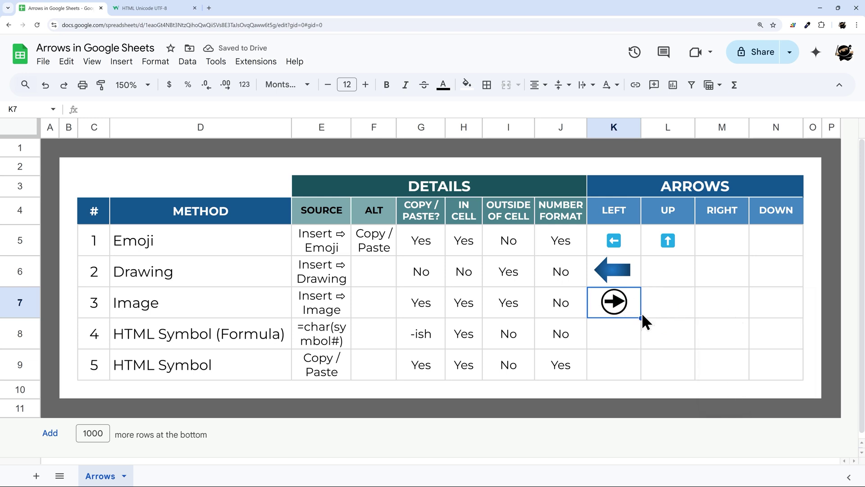
# Step: Review the Image row's Number format, Outside of cell, In cell and Copy/Paste values
pyautogui.click(564, 305)
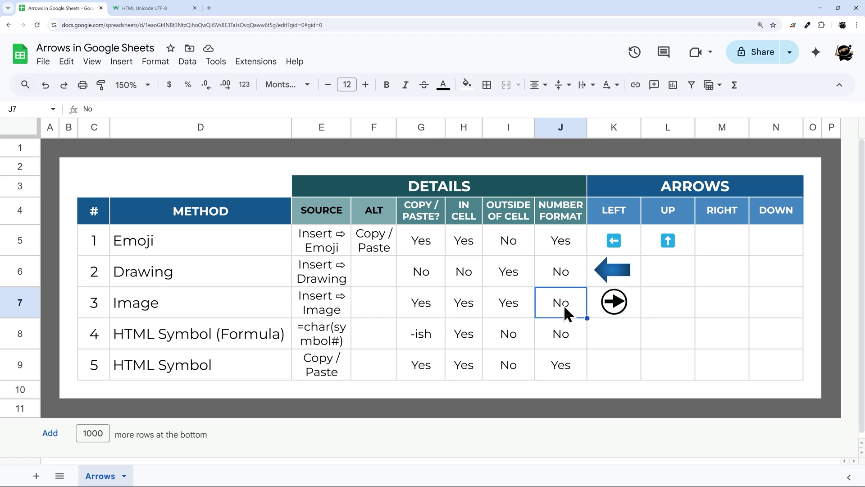
pyautogui.click(512, 304)
pyautogui.click(467, 303)
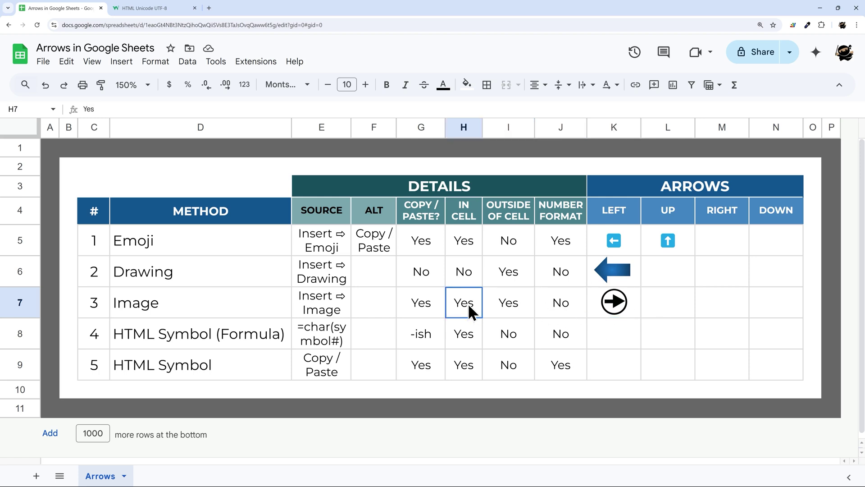
pyautogui.click(421, 311)
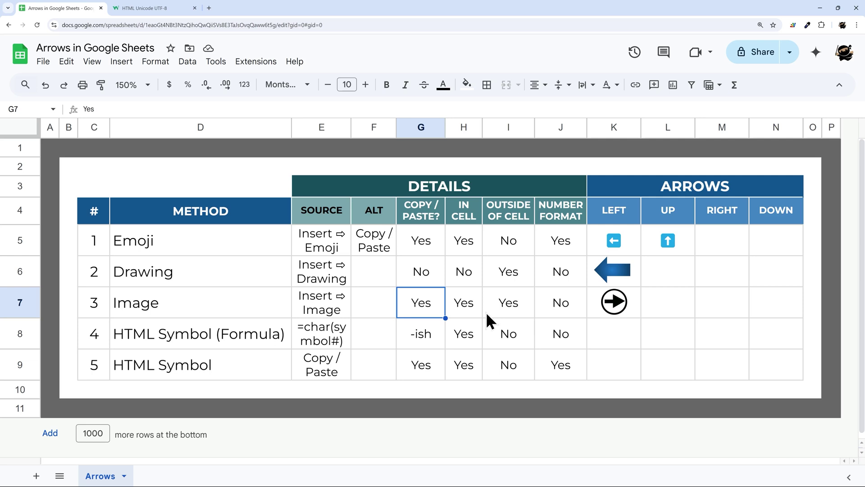
pyautogui.click(636, 306)
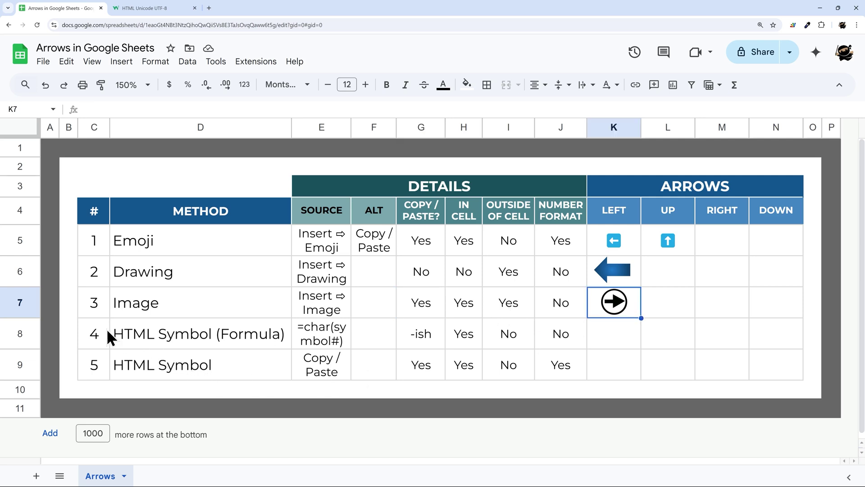
# Step: Compare the Emoji method cell with the HTML Symbol and HTML Symbol (Formula) methods
pyautogui.moveTo(102, 339); pyautogui.dragTo(201, 364)
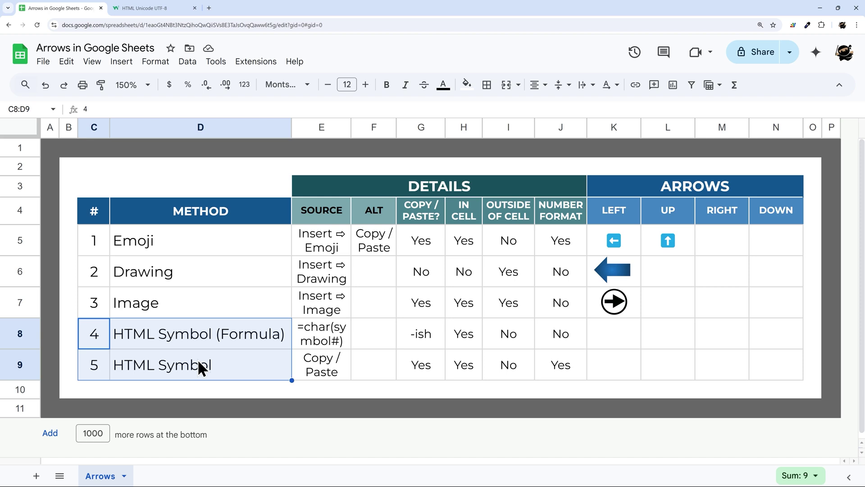
pyautogui.click(186, 369)
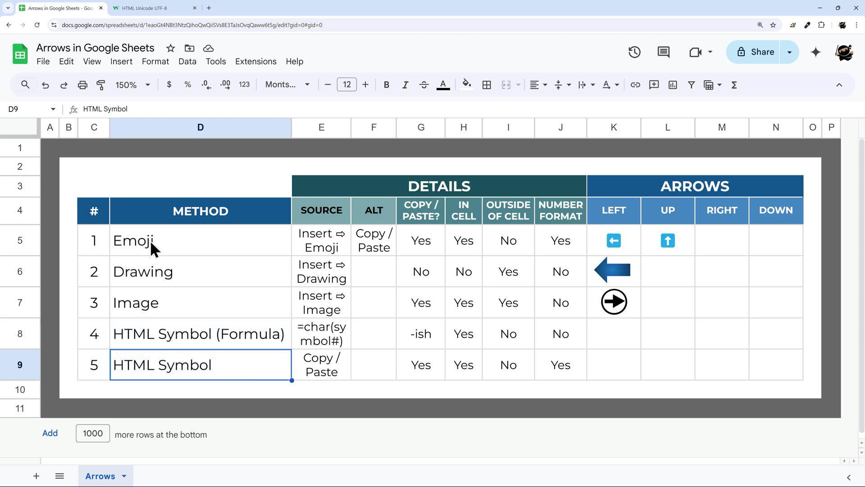
pyautogui.click(150, 239)
pyautogui.click(315, 358)
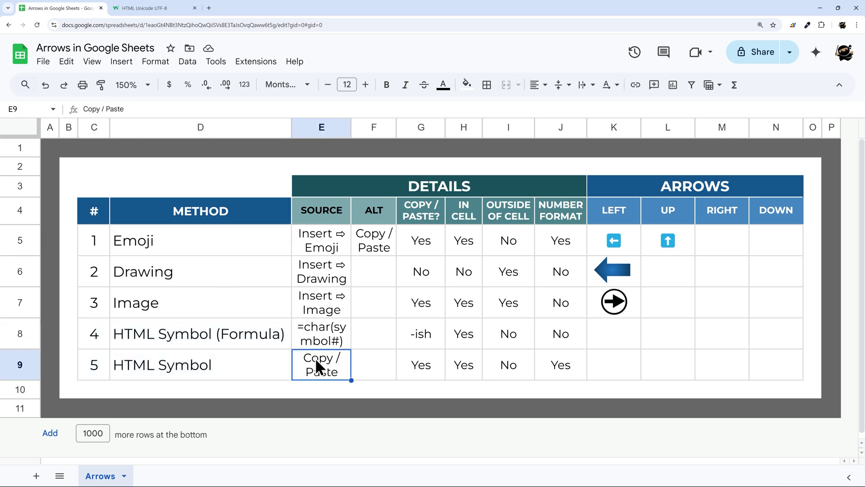
pyautogui.click(141, 249)
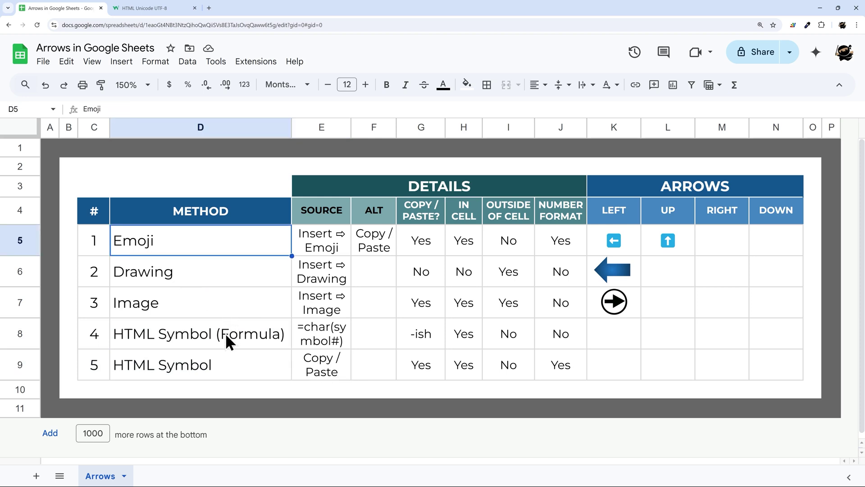
pyautogui.click(148, 336)
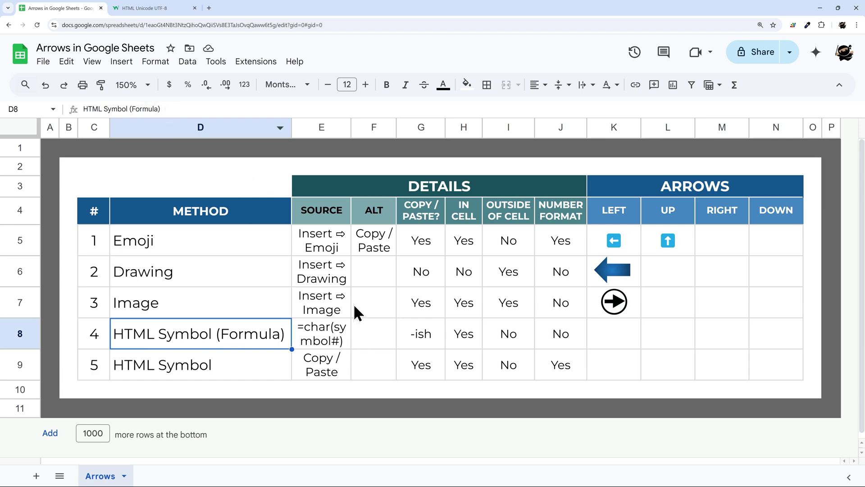
# Step: Locate the bold left arrow's decimal code 129092 in W3Schools' UTF-8 Arrows table
pyautogui.click(158, 7)
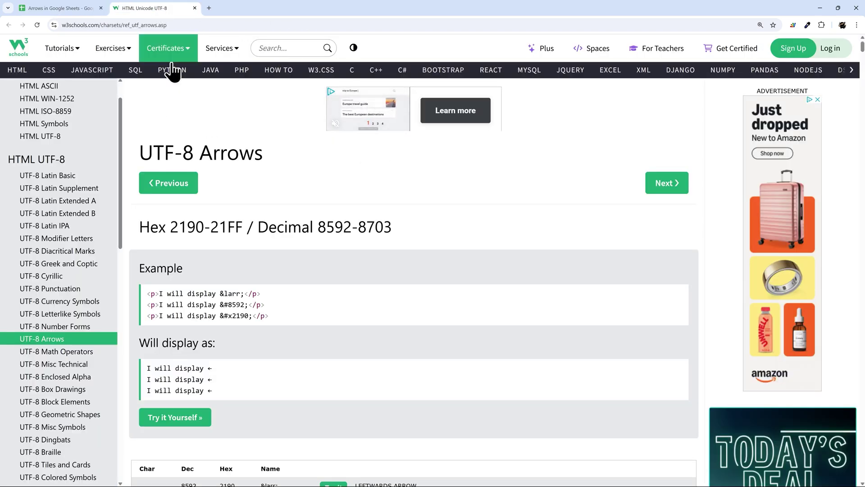
pyautogui.scroll(-10, 343, 226)
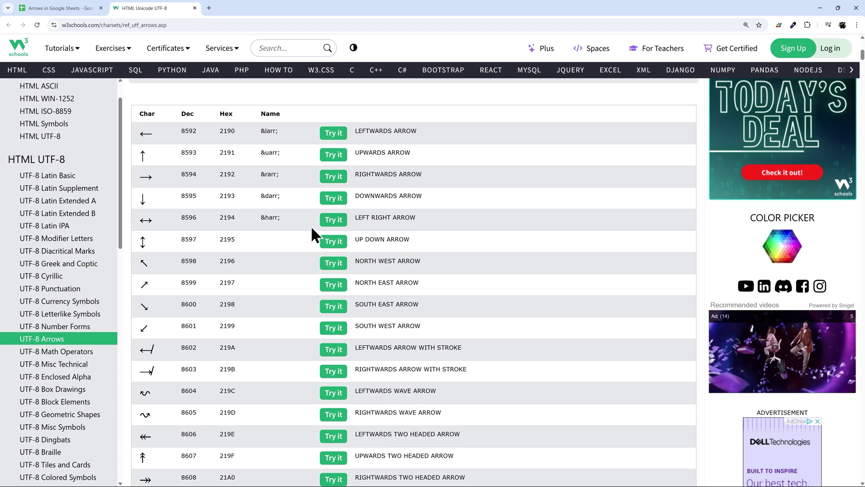
pyautogui.scroll(5, 302, 229)
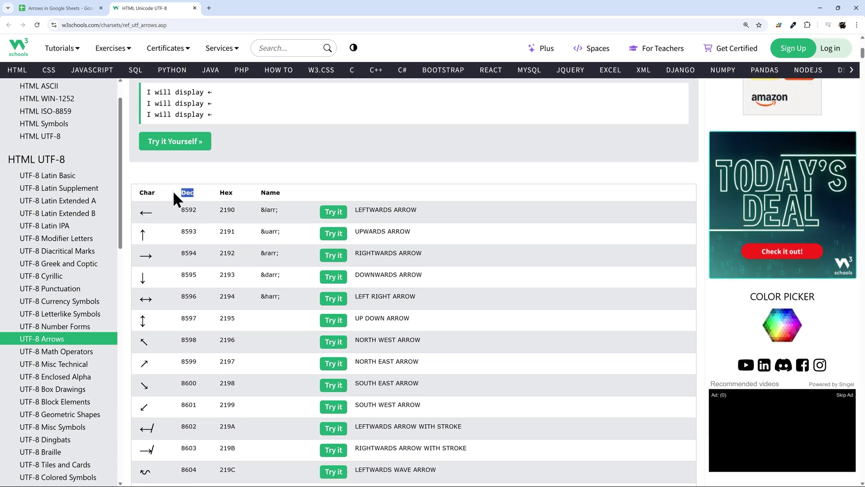
pyautogui.moveTo(172, 190); pyautogui.dragTo(198, 195)
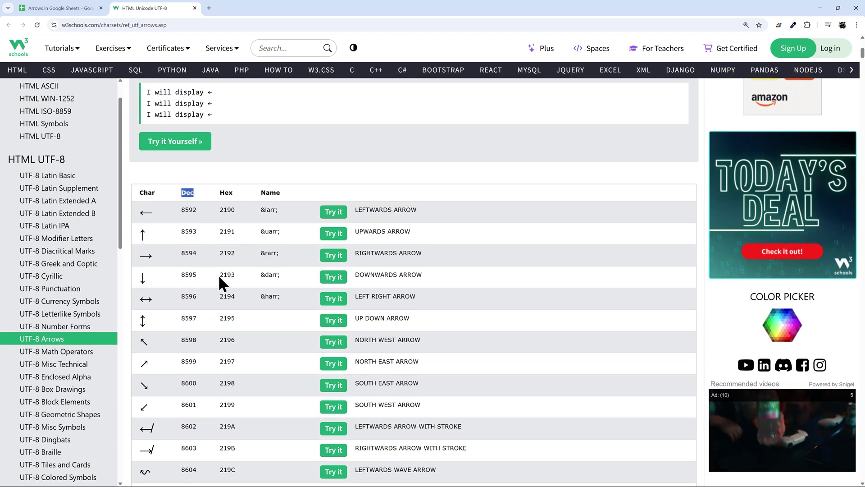
pyautogui.scroll(-2, 217, 252)
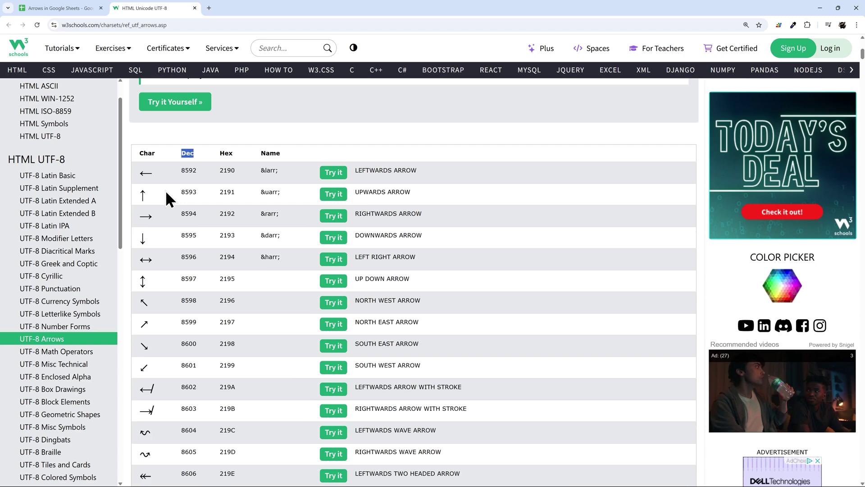
pyautogui.scroll(-15, 211, 231)
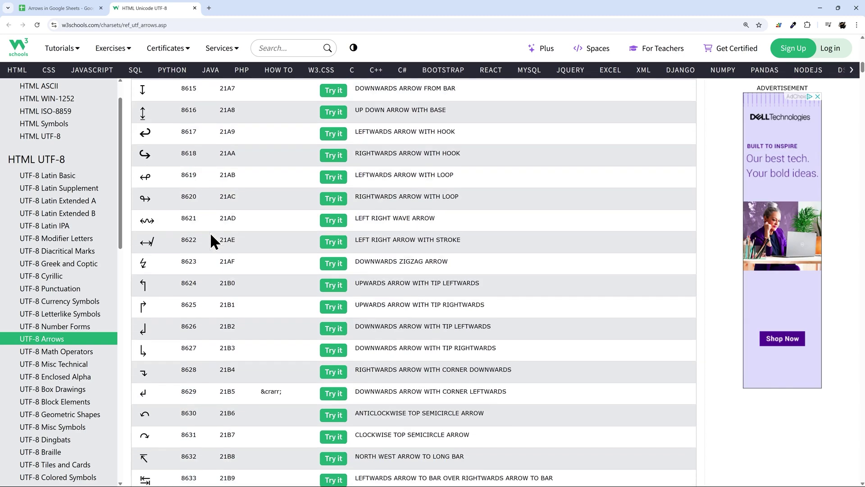
pyautogui.scroll(-17, 210, 233)
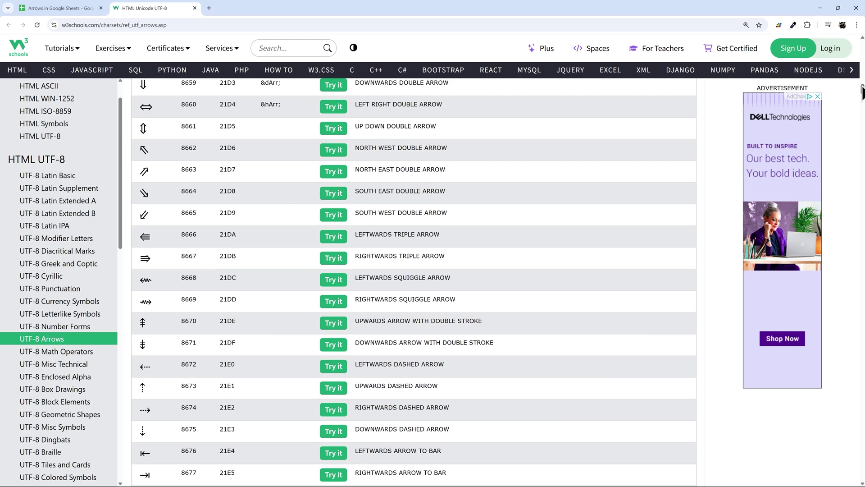
pyautogui.moveTo(862, 90); pyautogui.dragTo(861, 365)
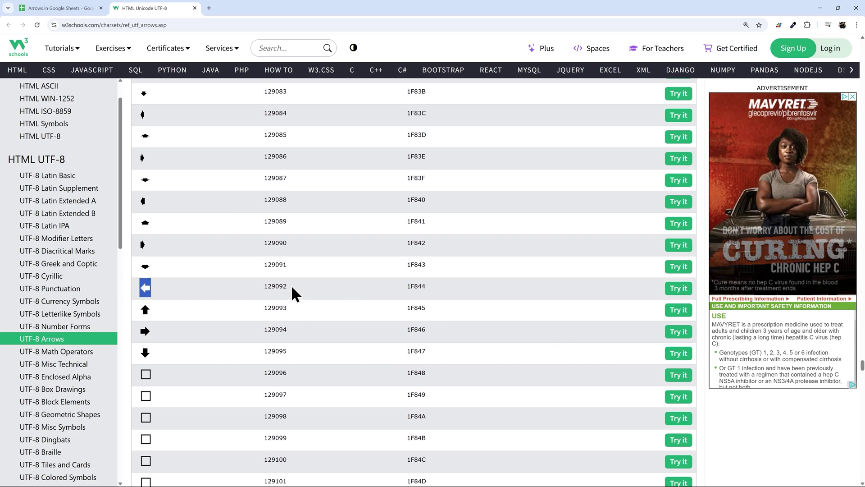
pyautogui.moveTo(291, 285); pyautogui.dragTo(262, 286)
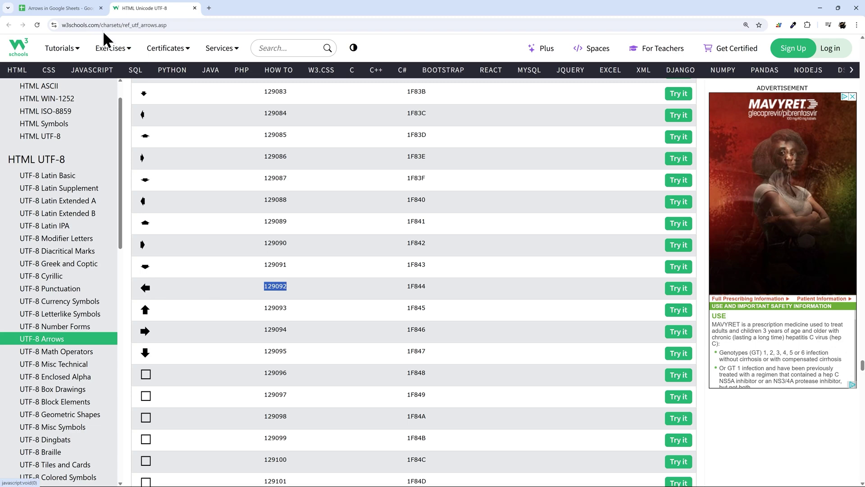
pyautogui.click(73, 9)
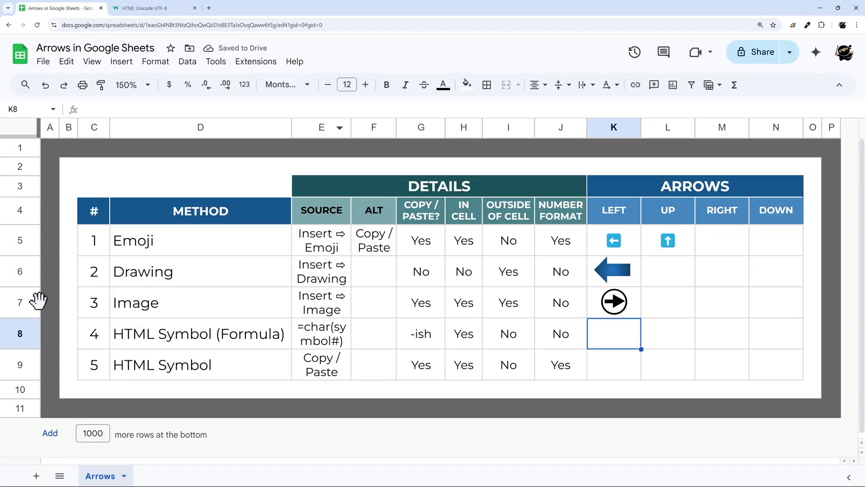
# Step: Enter =char(129092) in K8 so it displays a black left arrow
pyautogui.doubleClick(612, 332)
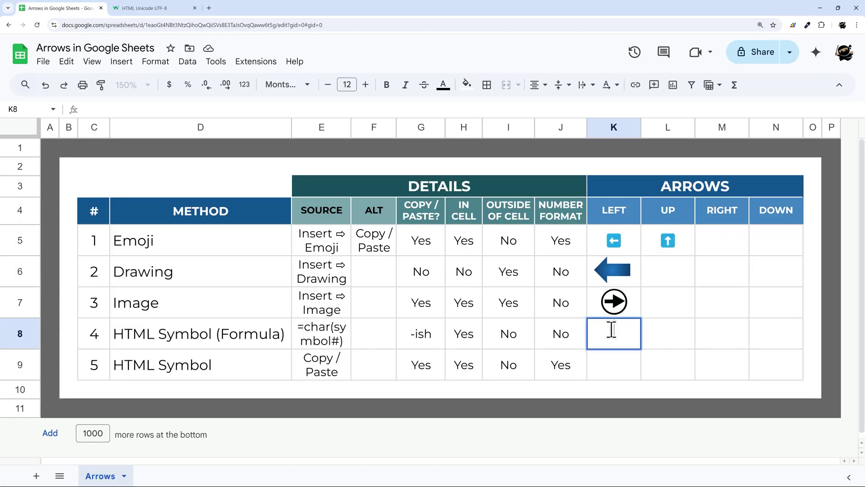
pyautogui.write('=')
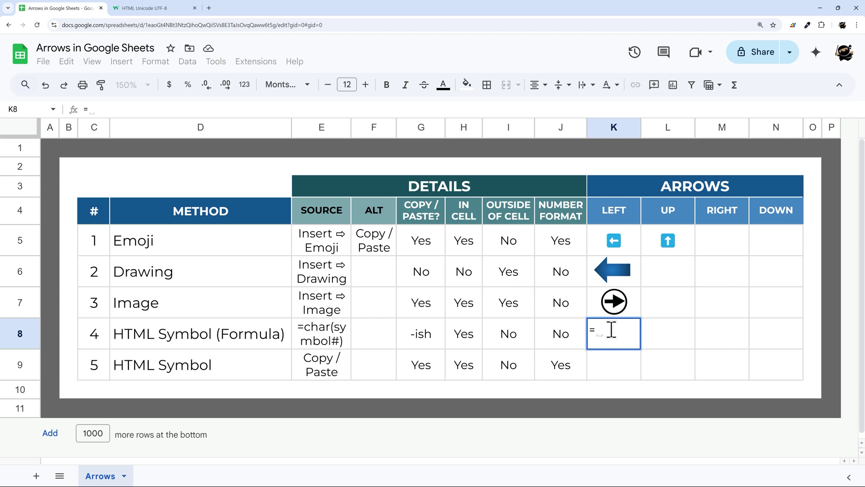
pyautogui.write('char(')
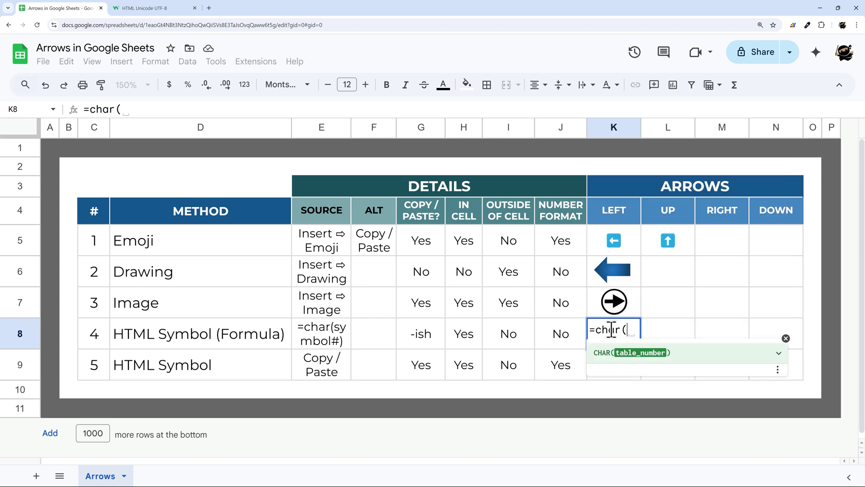
pyautogui.write('129092')
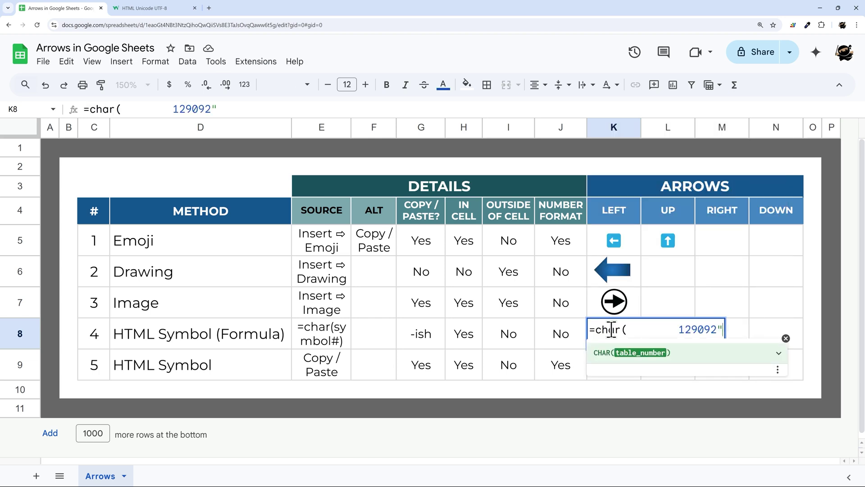
pyautogui.press('BackSpace')
pyautogui.write(')')
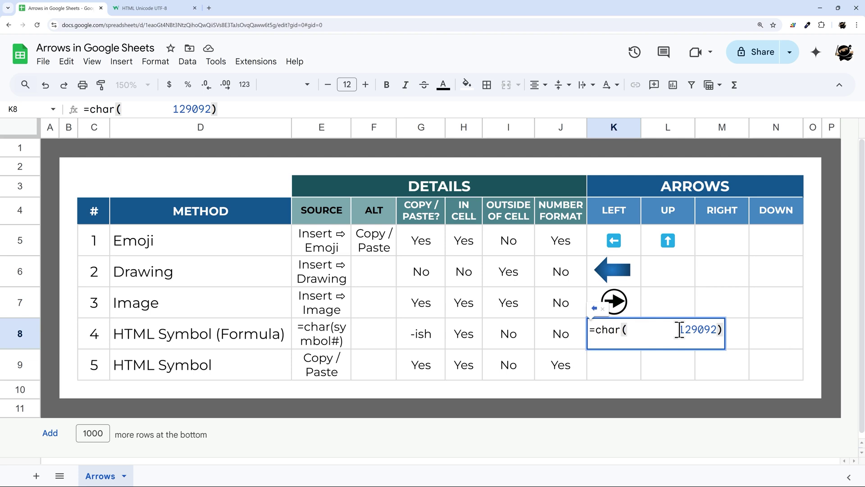
pyautogui.moveTo(680, 329); pyautogui.dragTo(626, 330)
pyautogui.press('BackSpace')
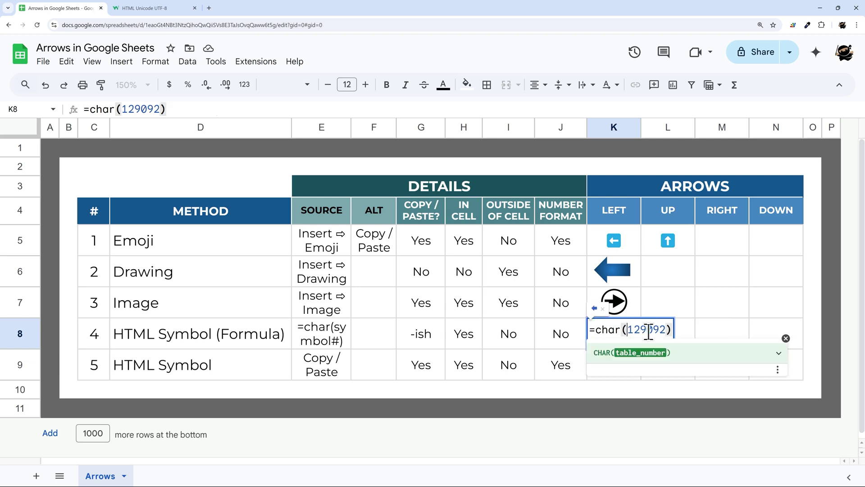
pyautogui.press('Return')
pyautogui.click(617, 339)
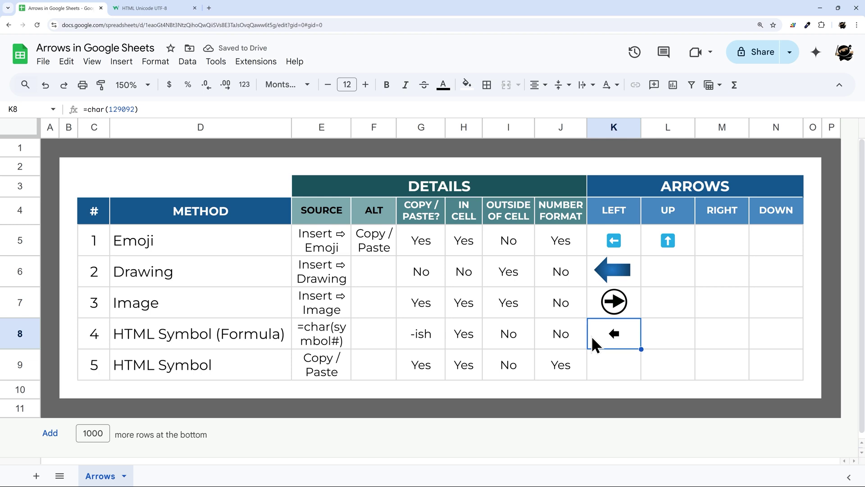
# Step: Try orange then black for K8's arrow colour and set its font size to 15
pyautogui.click(445, 87)
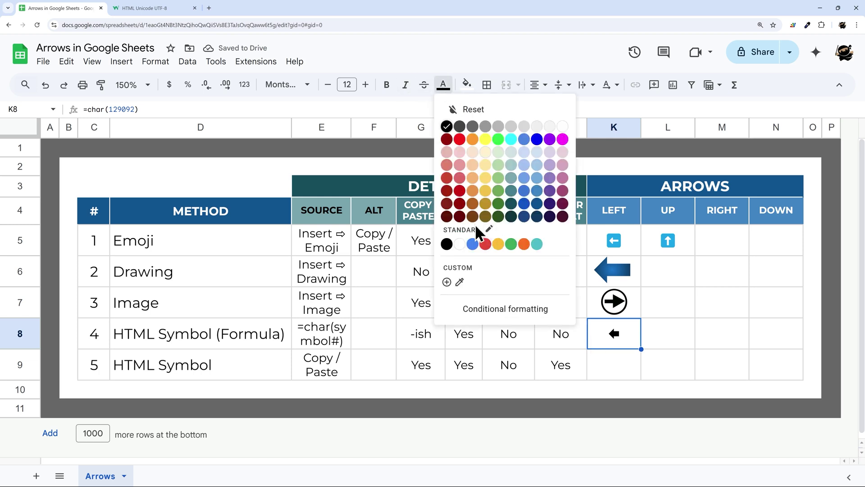
pyautogui.click(473, 191)
pyautogui.click(443, 86)
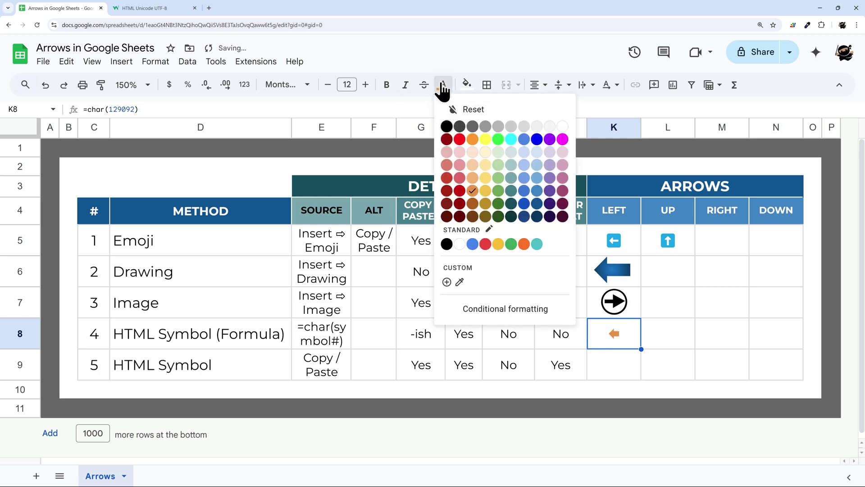
pyautogui.click(456, 123)
pyautogui.click(365, 84)
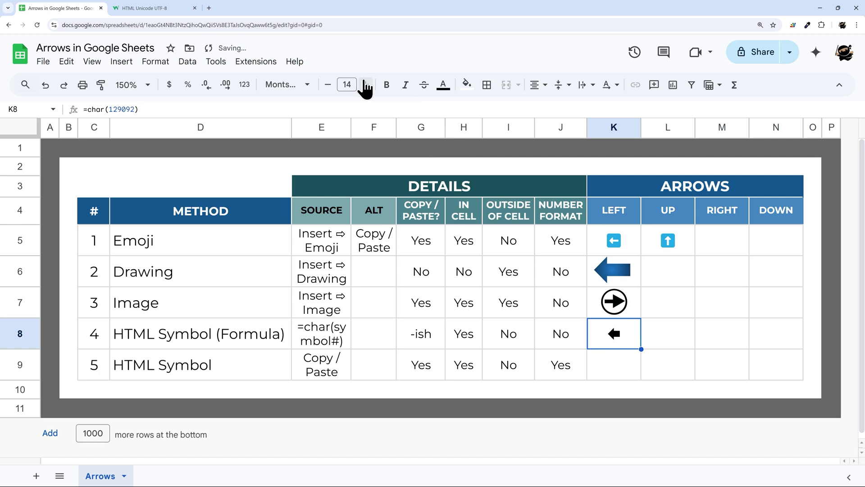
pyautogui.click(366, 84)
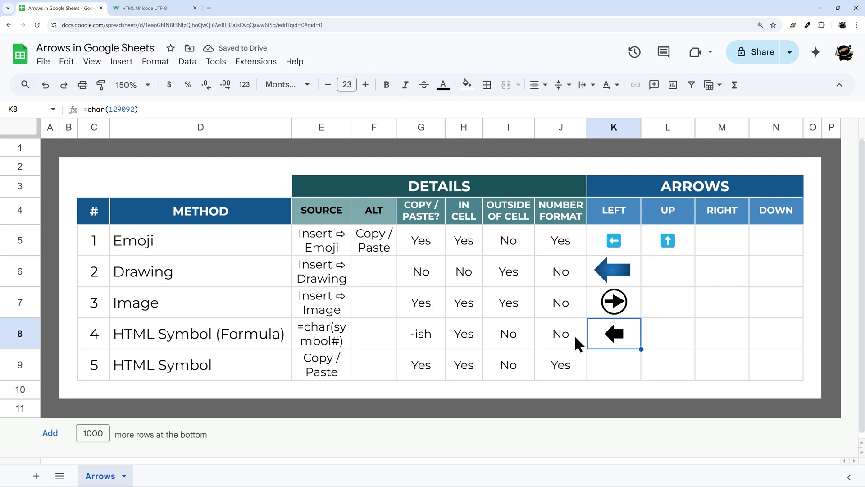
pyautogui.click(331, 86)
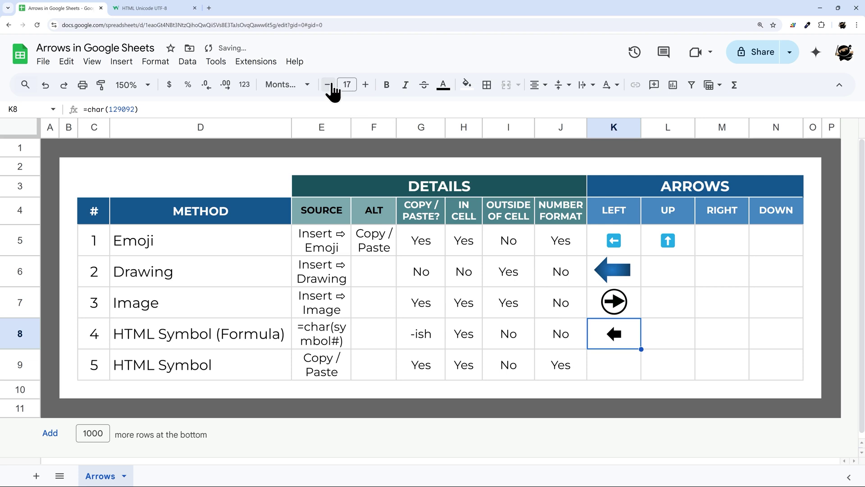
pyautogui.click(332, 86)
pyautogui.moveTo(149, 110); pyautogui.dragTo(86, 109)
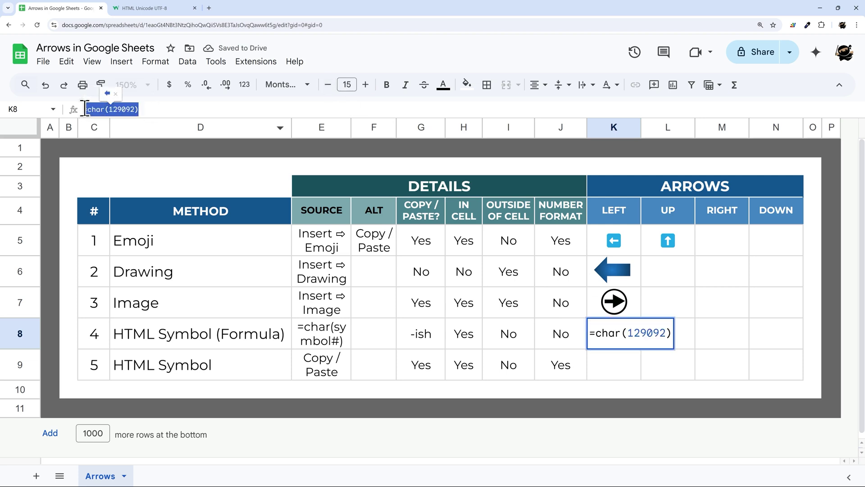
pyautogui.click(722, 327)
# Step: Copy K8's arrow formula across to N8 and look up the up-arrow code 129093
pyautogui.click(622, 337)
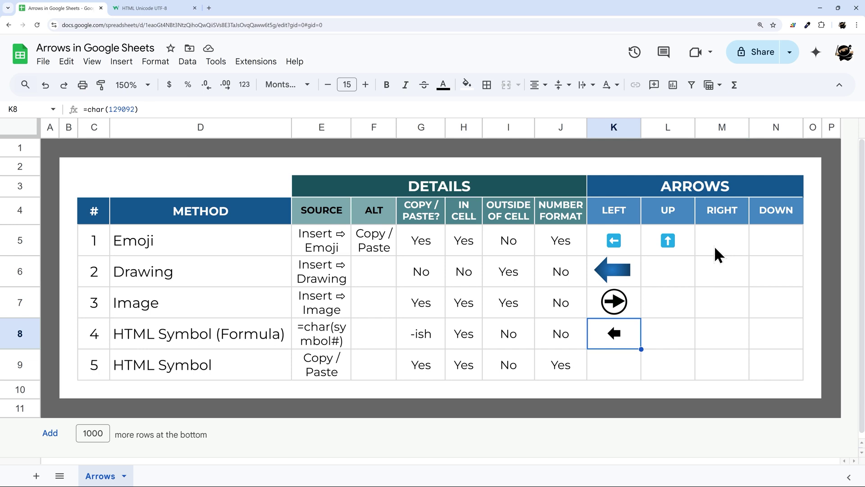
pyautogui.moveTo(641, 350); pyautogui.dragTo(766, 348)
pyautogui.click(672, 334)
pyautogui.click(155, 12)
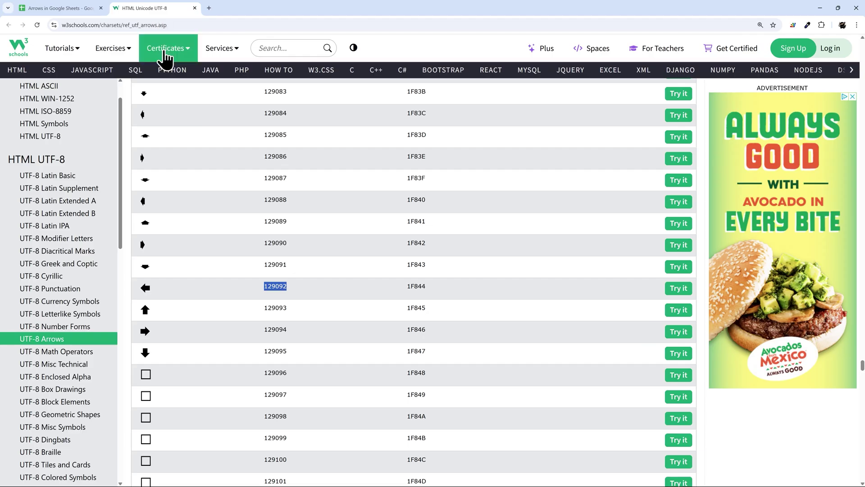
pyautogui.doubleClick(274, 308)
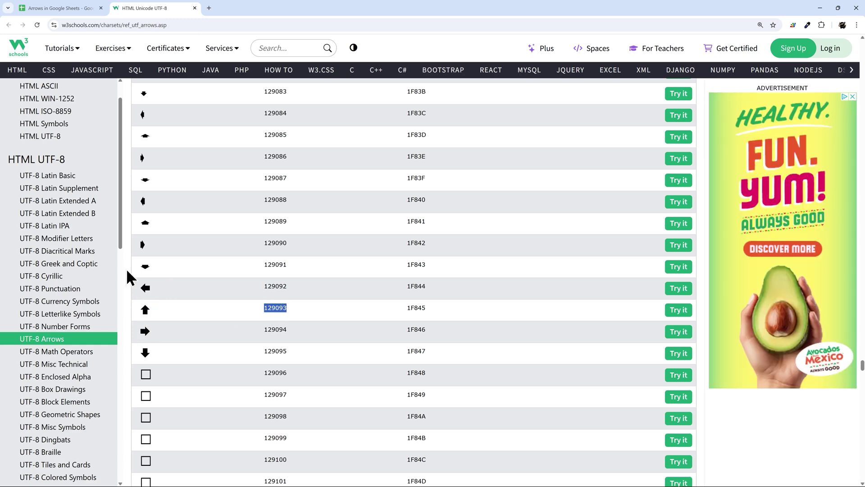
pyautogui.click(63, 8)
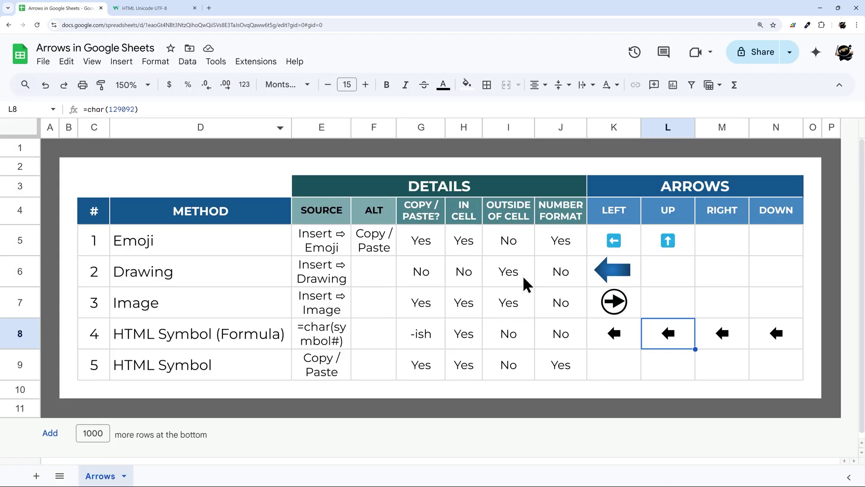
# Step: Change the codes in L8, M8 and N8 to 129093, 129094 and 129095 for up, right, down arrows
pyautogui.click(136, 108)
pyautogui.press('BackSpace')
pyautogui.write('3')
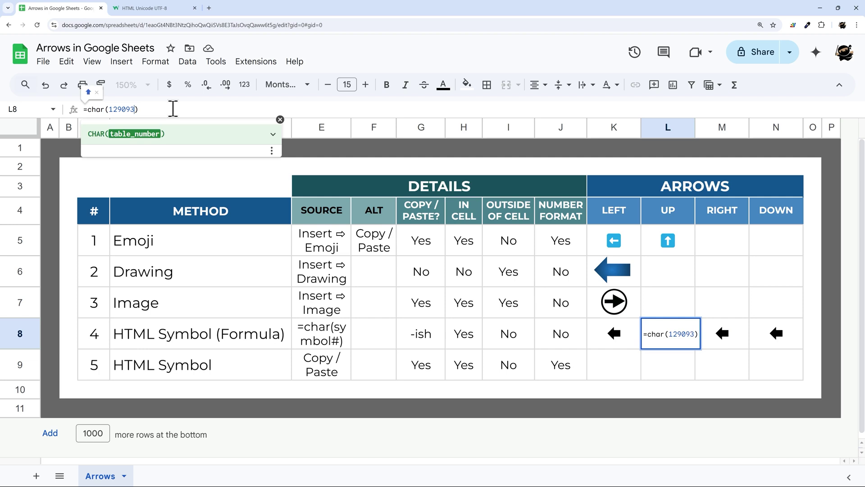
pyautogui.press('Tab')
pyautogui.click(137, 109)
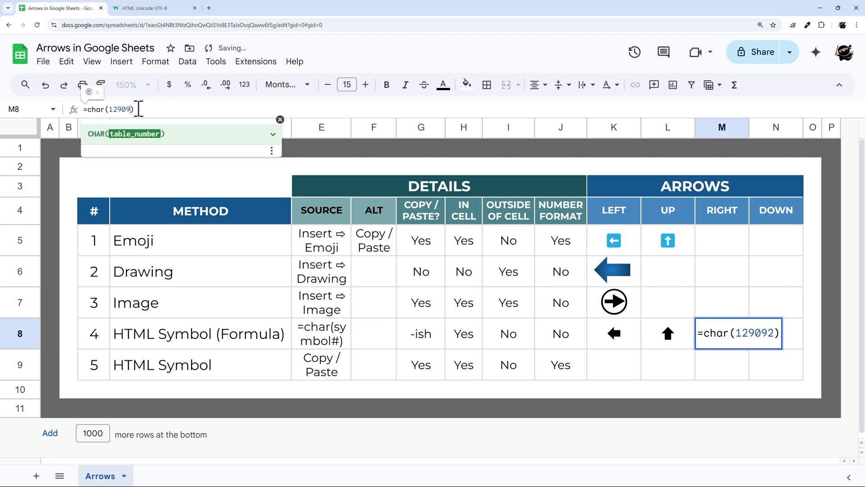
pyautogui.write('4')
pyautogui.press('Tab')
pyautogui.click(135, 109)
pyautogui.press('BackSpace')
pyautogui.write('5')
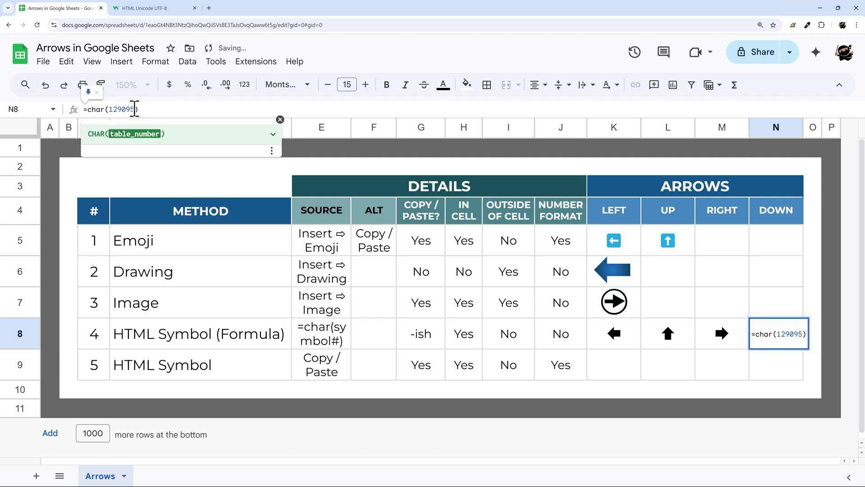
pyautogui.press('Return')
pyautogui.moveTo(629, 345); pyautogui.dragTo(778, 343)
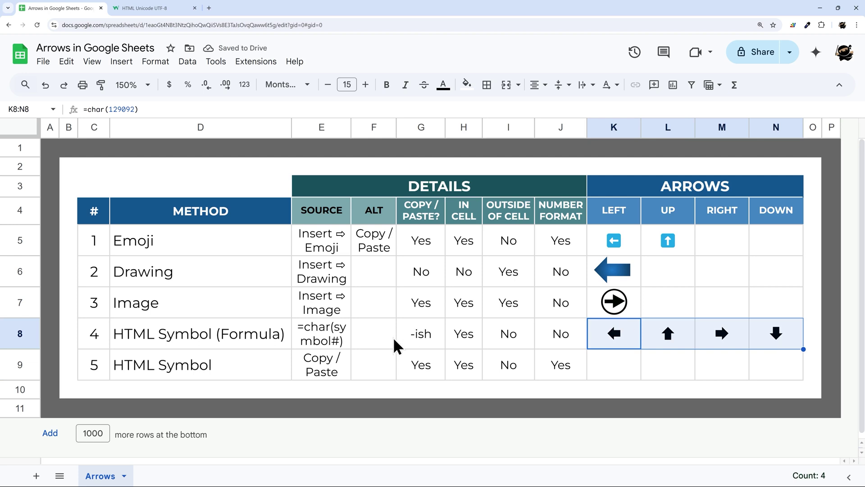
pyautogui.click(611, 342)
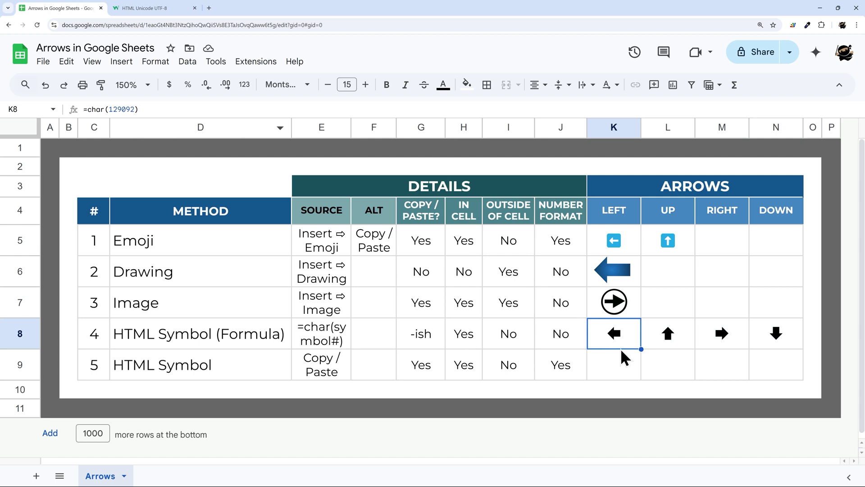
# Step: Paste K8's arrow formula into K9, then clear K9 again
pyautogui.hotkey('ctrl', 'c')
pyautogui.click(624, 367)
pyautogui.hotkey('ctrl', 'v')
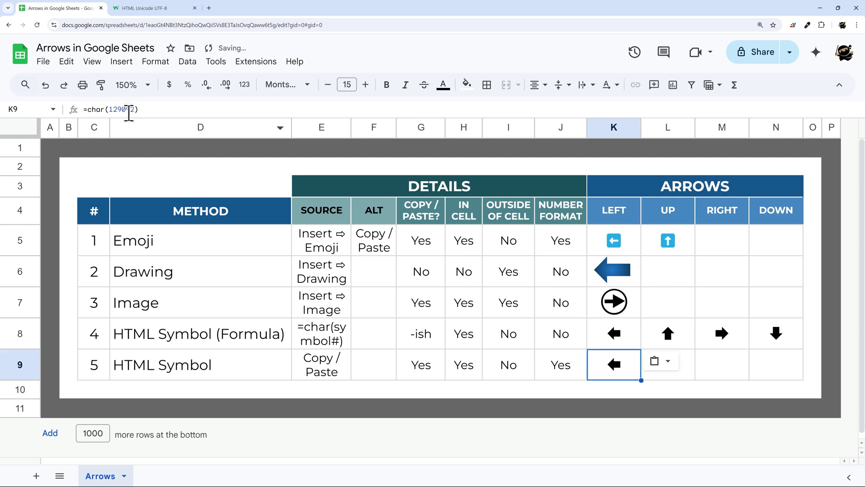
pyautogui.moveTo(158, 111); pyautogui.dragTo(18, 108)
pyautogui.press('Escape')
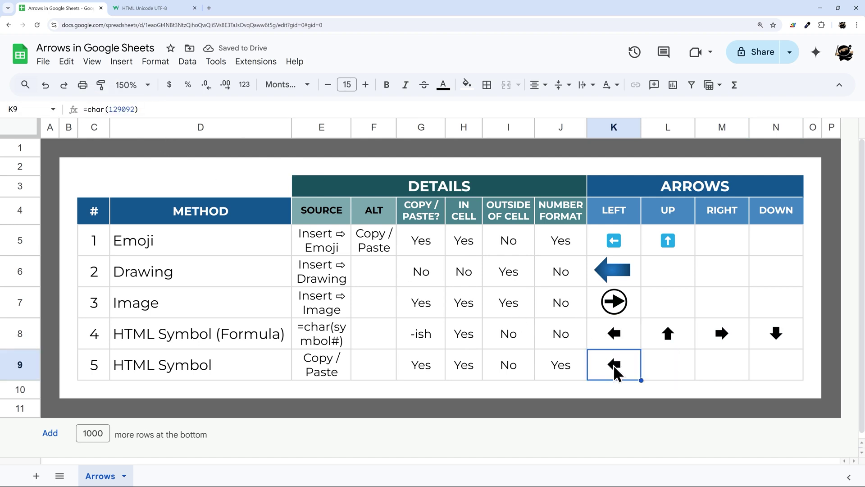
pyautogui.press('Delete')
# Step: Inspect K8's =char(129092) formula without changing it
pyautogui.click(621, 336)
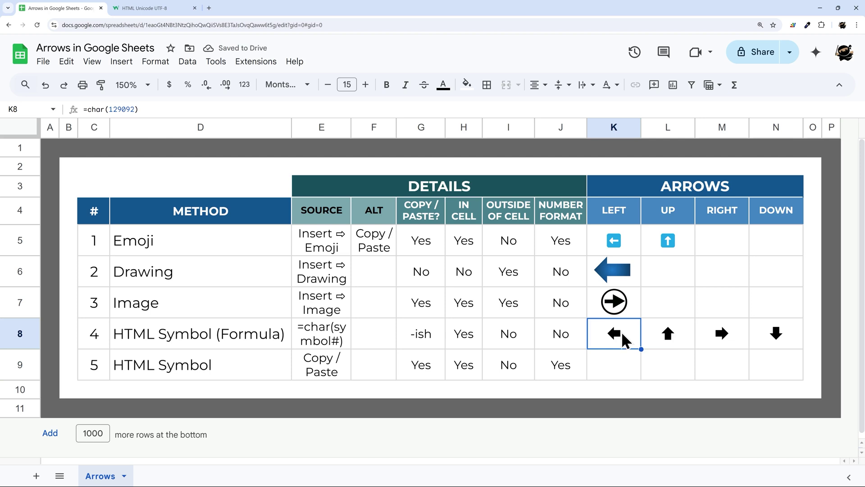
pyautogui.moveTo(170, 109); pyautogui.dragTo(31, 109)
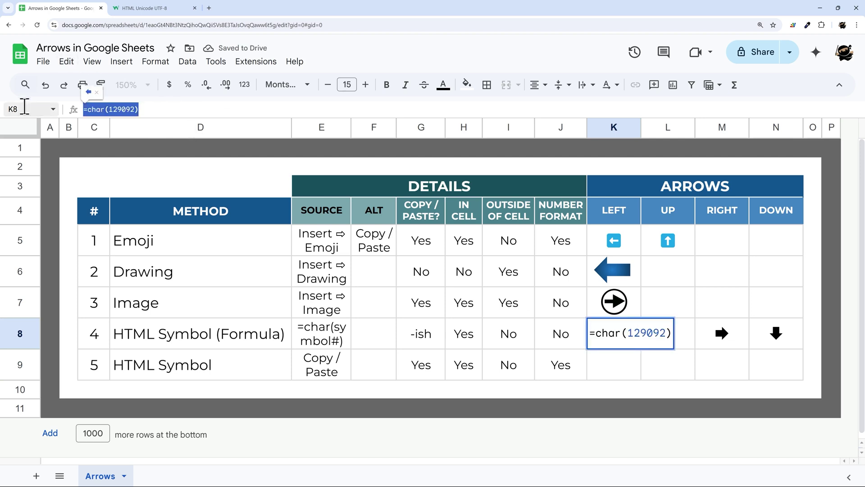
pyautogui.click(621, 364)
pyautogui.doubleClick(623, 345)
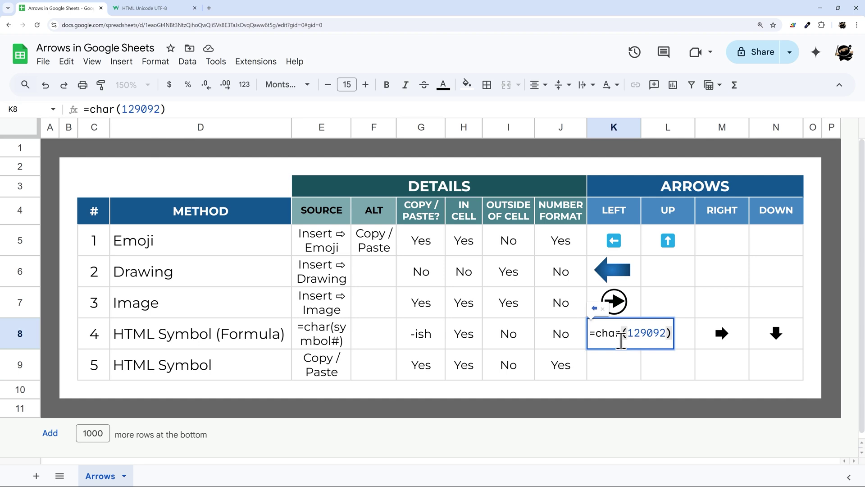
pyautogui.press('Escape')
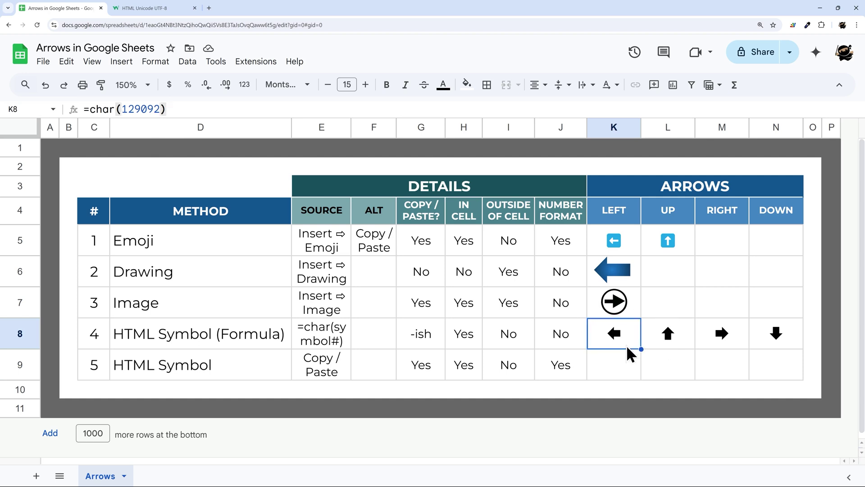
# Step: Paste only K8's arrow value into K9, check the character, then clear K9
pyautogui.hotkey('ctrl', 'c')
pyautogui.click(609, 358)
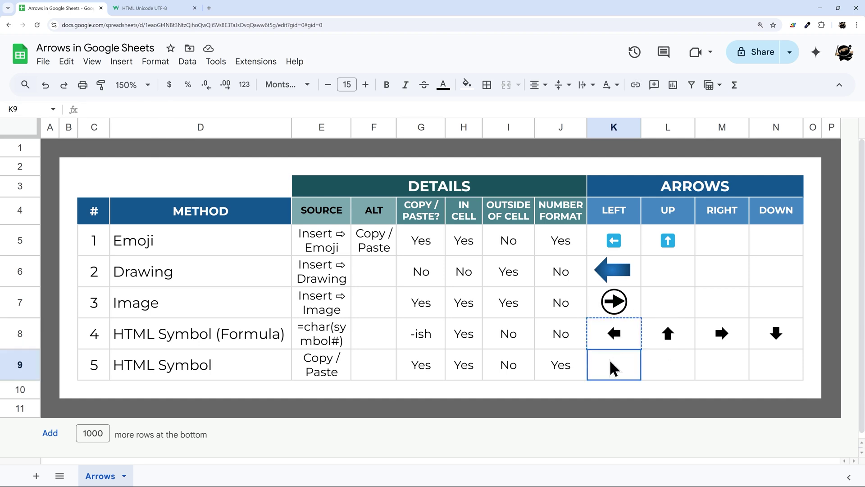
pyautogui.rightClick(609, 358)
pyautogui.moveTo(652, 161)
pyautogui.click(507, 155)
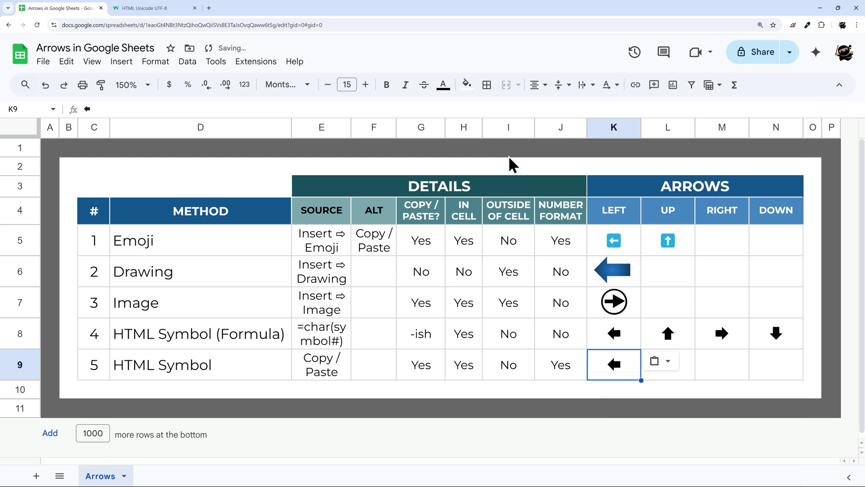
pyautogui.doubleClick(631, 372)
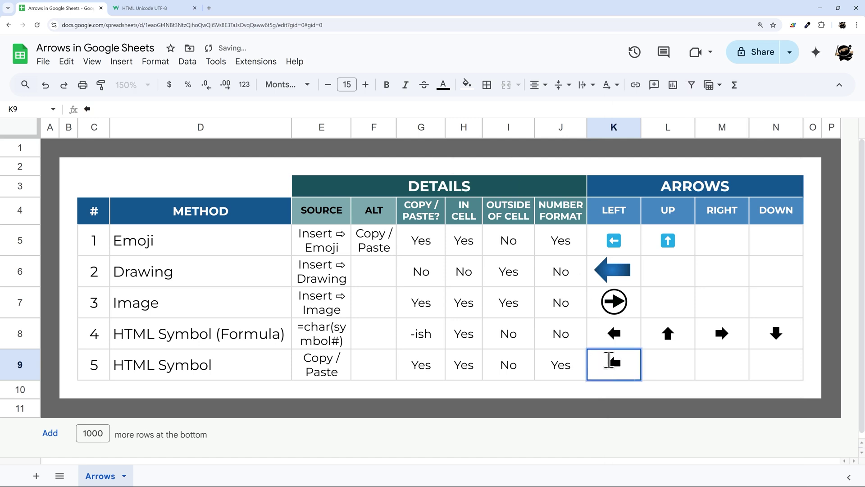
pyautogui.moveTo(610, 359); pyautogui.dragTo(645, 370)
pyautogui.click(662, 367)
pyautogui.doubleClick(627, 337)
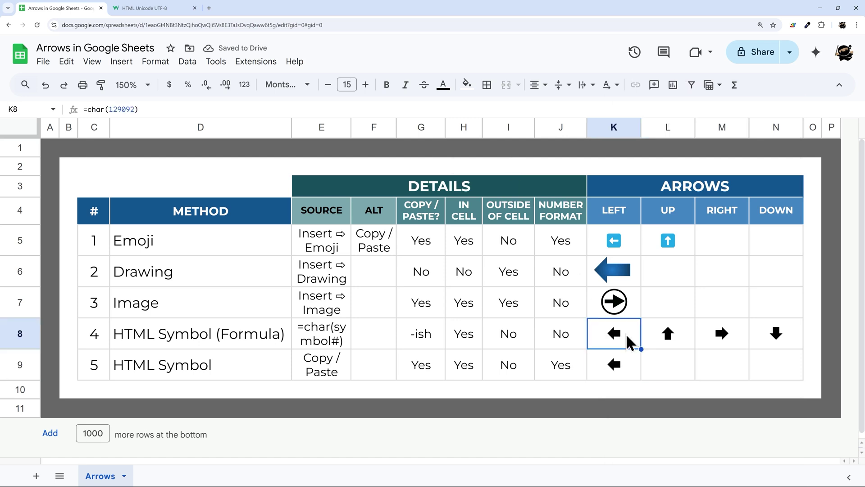
pyautogui.click(627, 376)
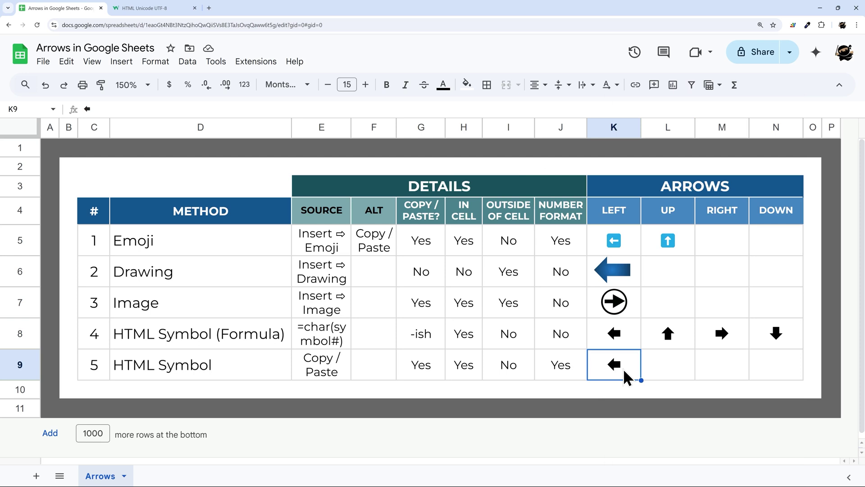
pyautogui.press('Delete')
# Step: Check the four CHAR-formula arrows in K8:N8 and start editing K8
pyautogui.click(633, 341)
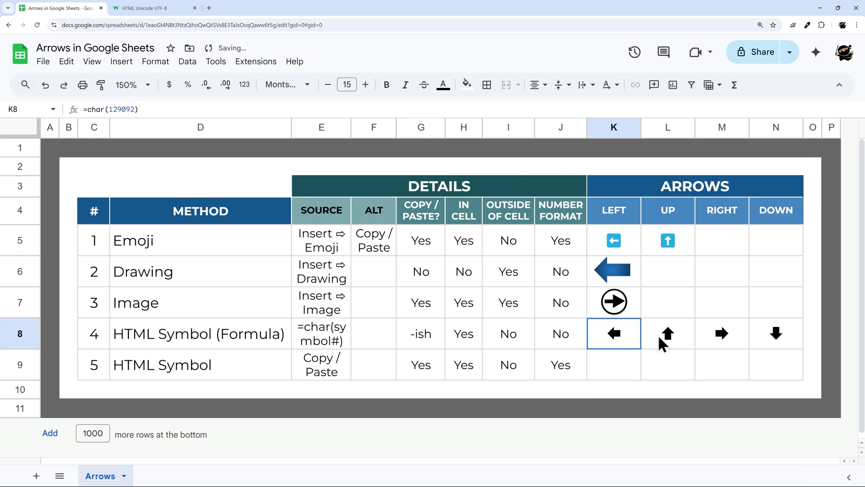
pyautogui.moveTo(662, 345); pyautogui.dragTo(781, 345)
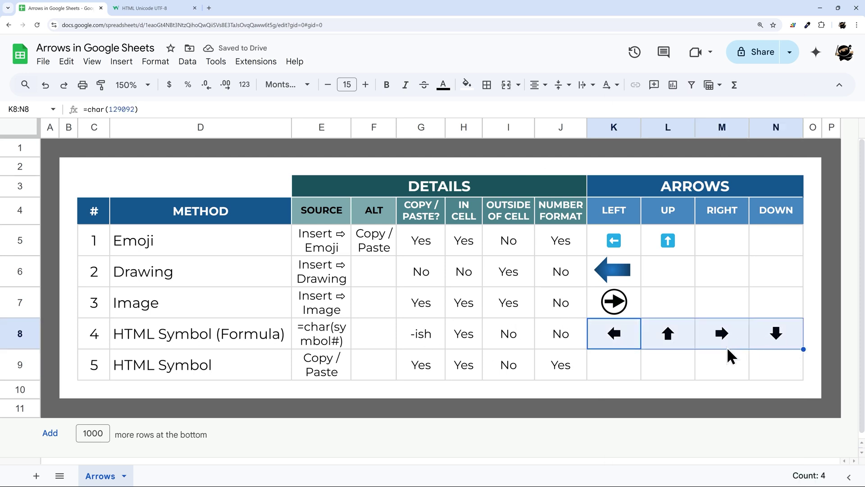
pyautogui.doubleClick(611, 343)
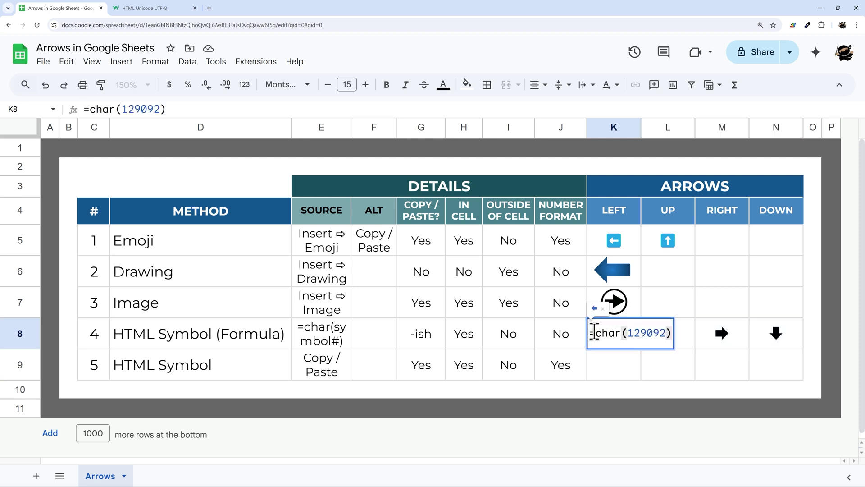
# Step: Add the text "Look left" to K8's formula and shrink its font to size 6
pyautogui.moveTo(594, 333); pyautogui.dragTo(680, 339)
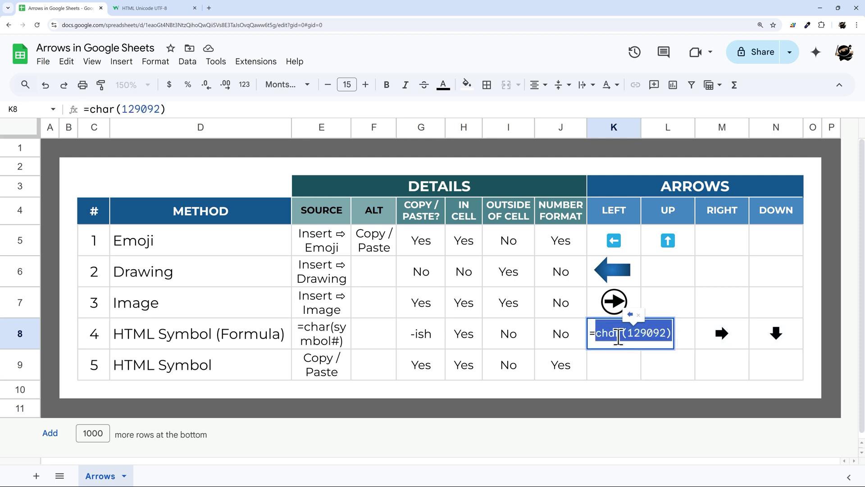
pyautogui.click(595, 334)
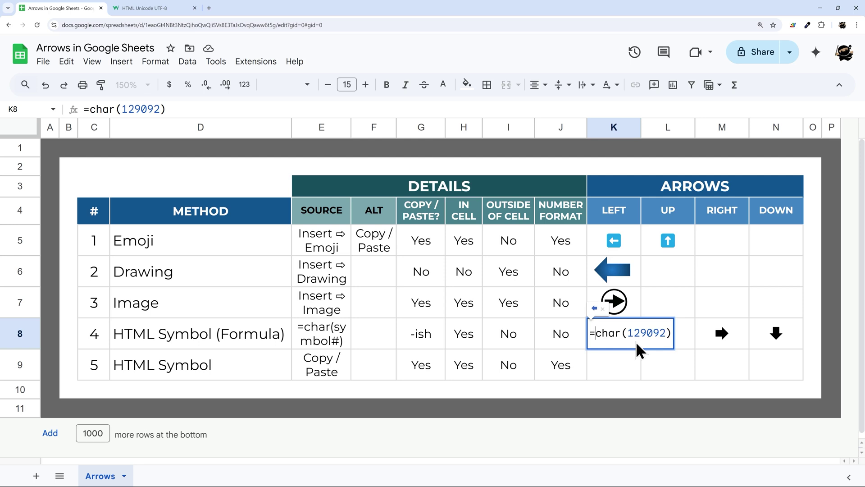
pyautogui.write('"')
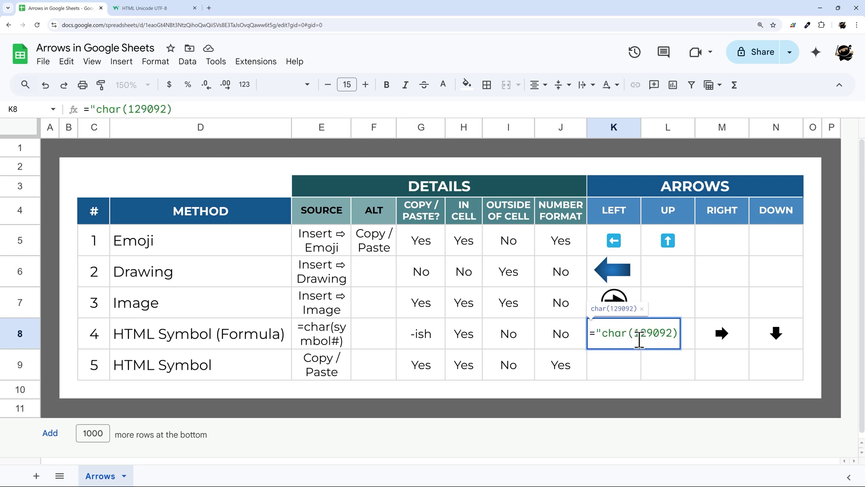
pyautogui.write('Look left"')
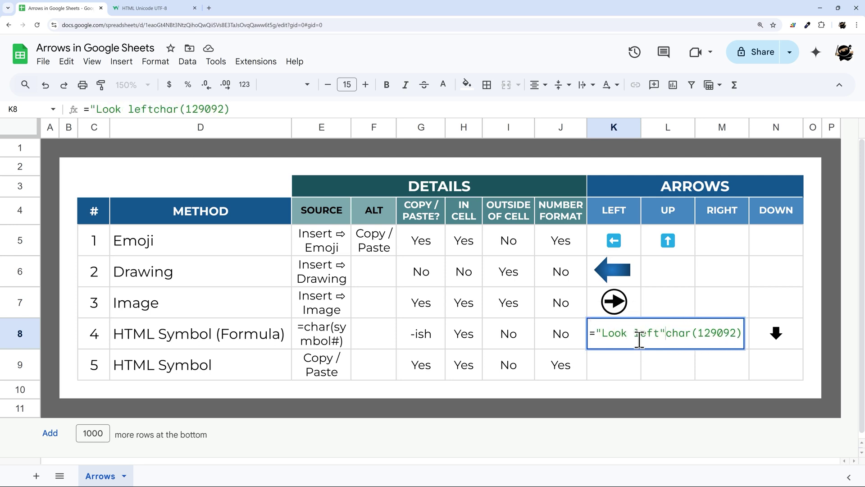
pyautogui.write('&')
pyautogui.press('Return')
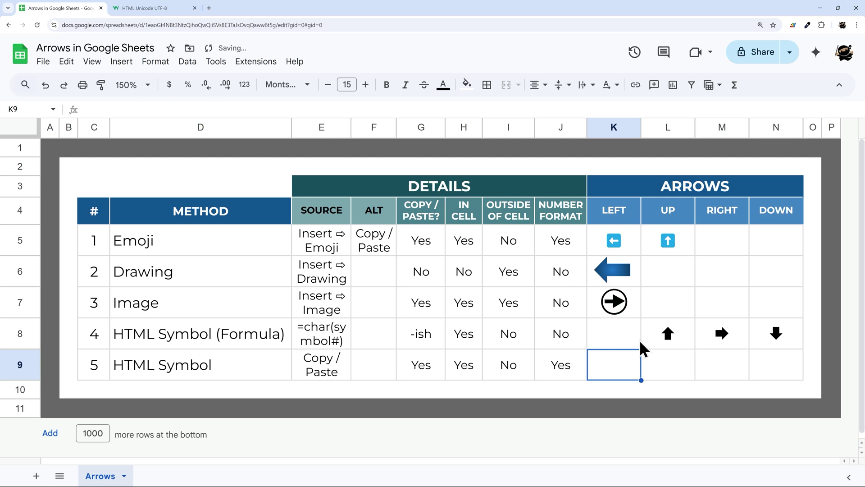
pyautogui.click(640, 339)
pyautogui.click(328, 84)
pyautogui.click(328, 84)
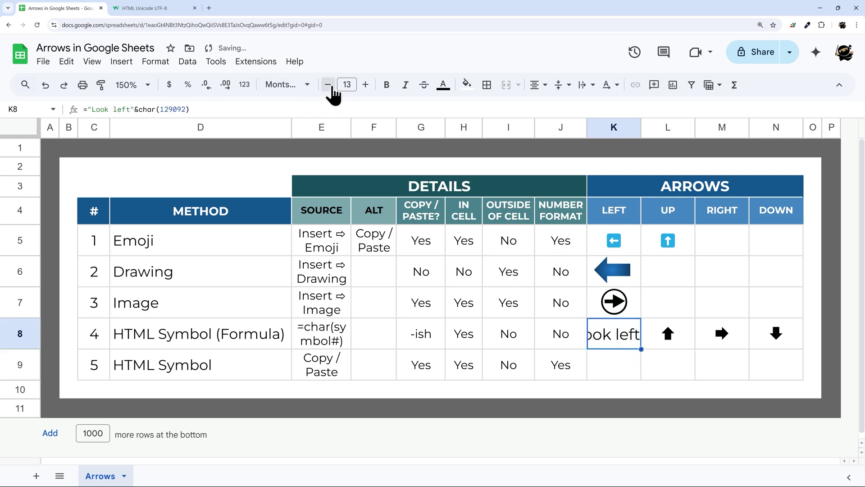
pyautogui.click(330, 86)
pyautogui.click(331, 85)
pyautogui.click(330, 85)
pyautogui.click(330, 86)
pyautogui.click(330, 86)
pyautogui.click(330, 86)
pyautogui.click(330, 85)
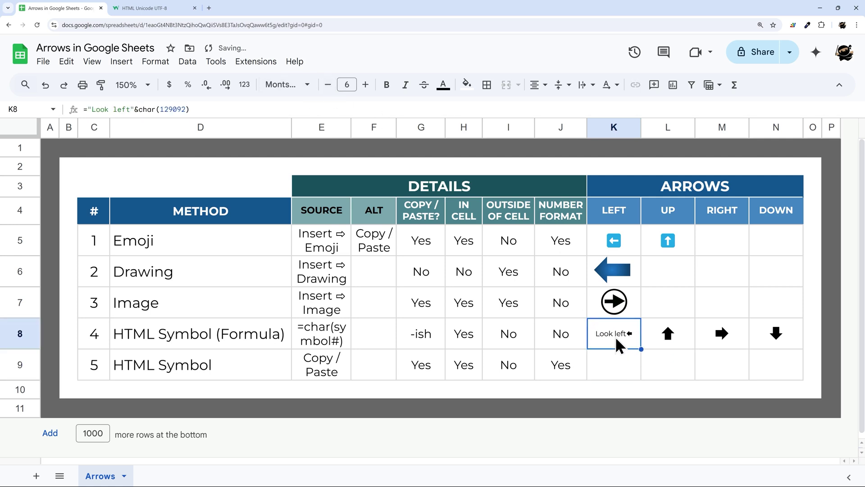
# Step: Reorder K8's formula to =char(129092)&"Look left" so the arrow comes first
pyautogui.doubleClick(618, 346)
pyautogui.moveTo(594, 326); pyautogui.dragTo(666, 326)
pyautogui.press('Delete')
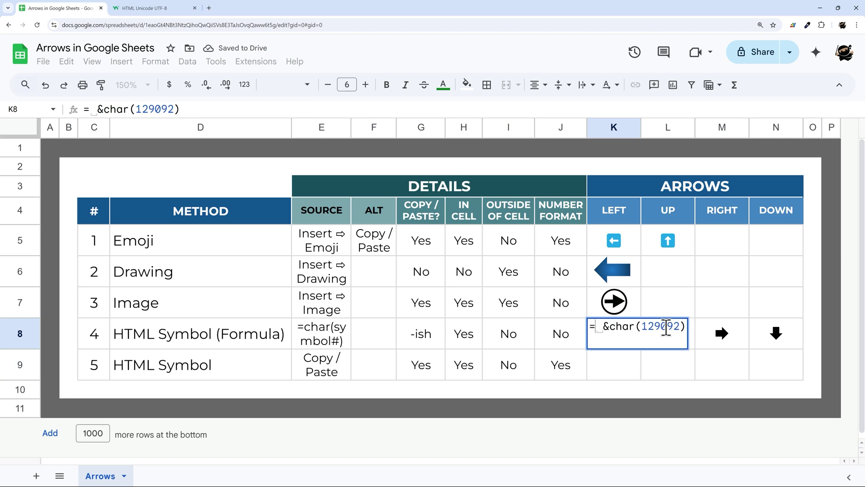
pyautogui.press('Delete')
pyautogui.press('End')
pyautogui.write('&')
pyautogui.hotkey('ctrl', 'v')
pyautogui.press('Return')
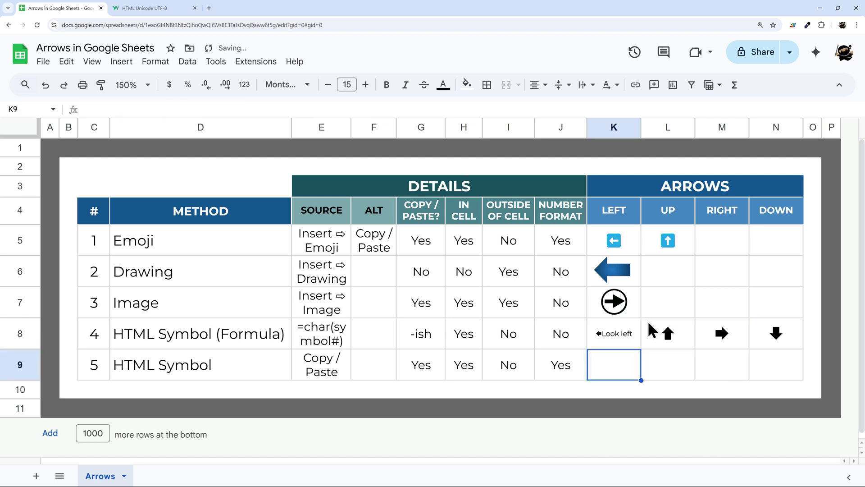
# Step: Raise K8's font size to 8 and review the & joining arrow and text
pyautogui.click(626, 342)
pyautogui.click(365, 84)
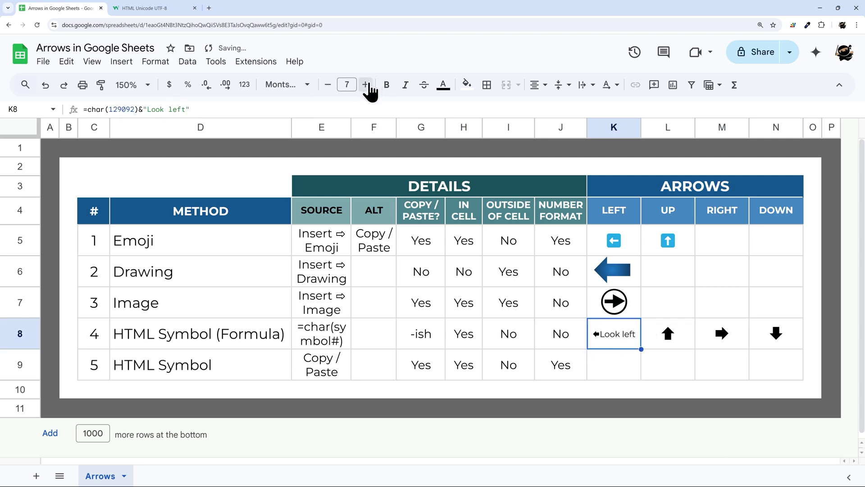
pyautogui.click(366, 85)
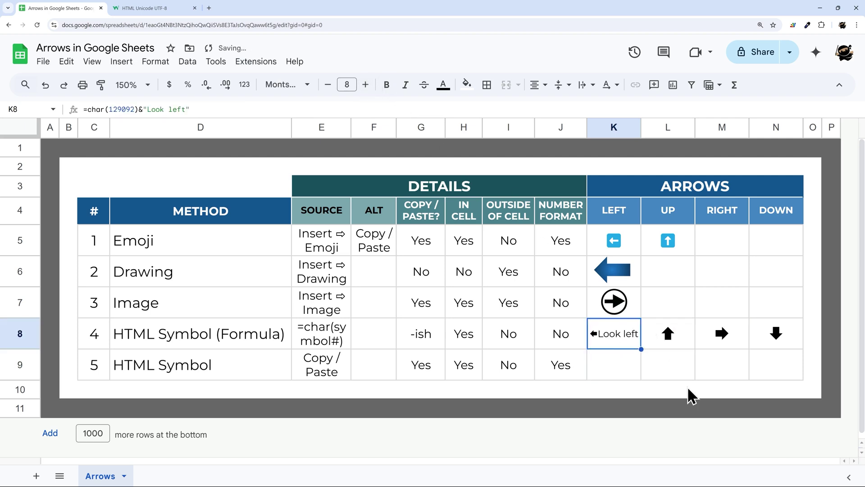
pyautogui.doubleClick(606, 336)
pyautogui.moveTo(672, 326); pyautogui.dragTo(676, 326)
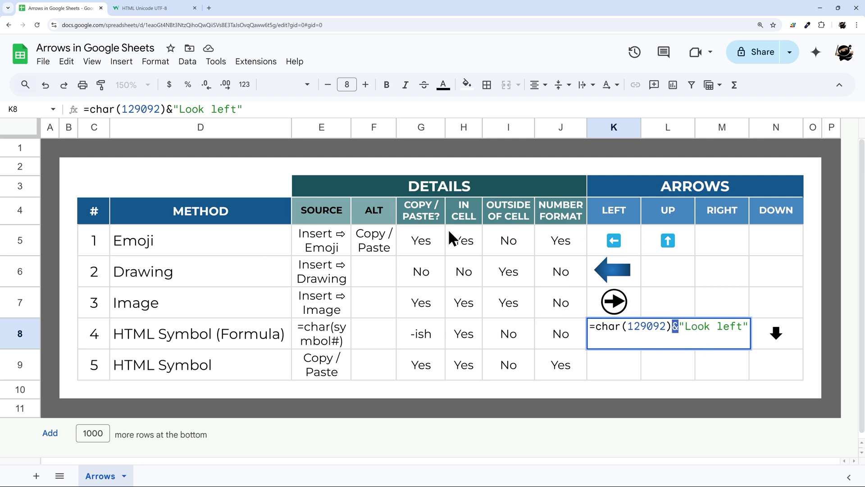
pyautogui.press('Return')
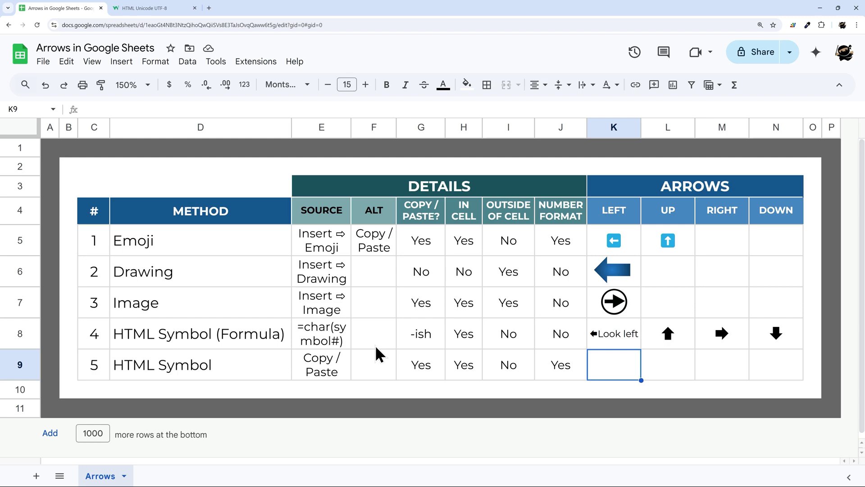
# Step: Copy the code-129092 left-arrow glyph from W3Schools and paste it into K9
pyautogui.click(139, 366)
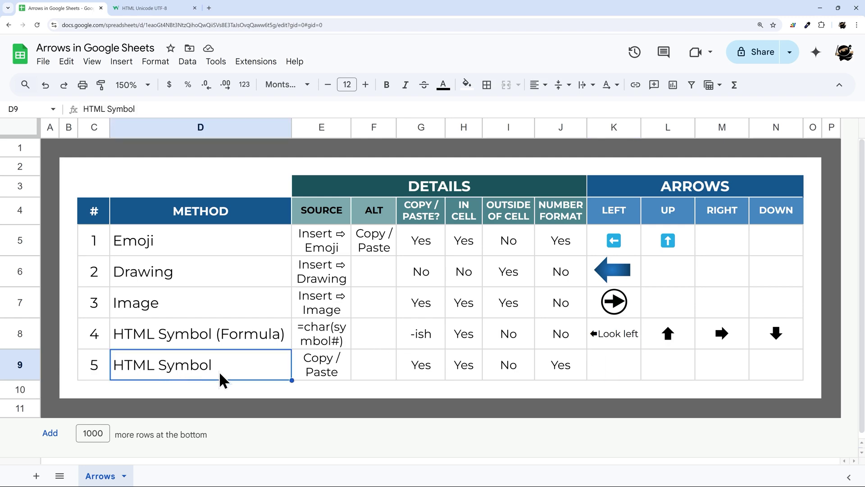
pyautogui.click(126, 7)
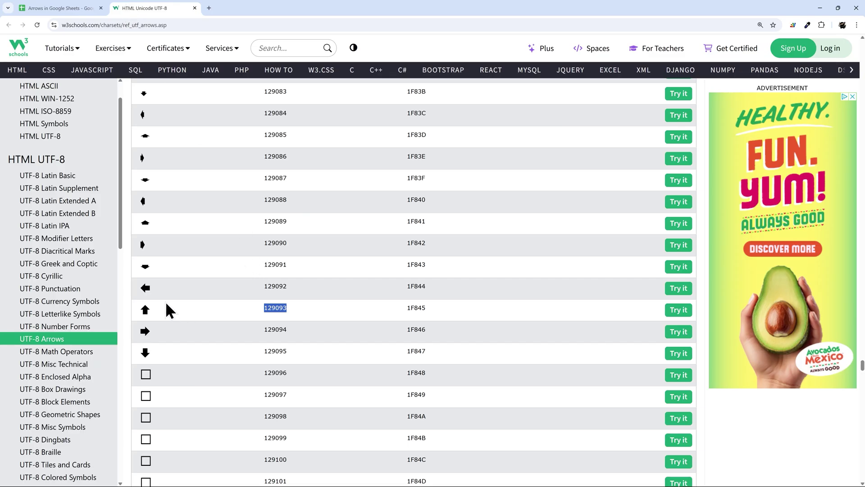
pyautogui.moveTo(157, 288); pyautogui.dragTo(139, 289)
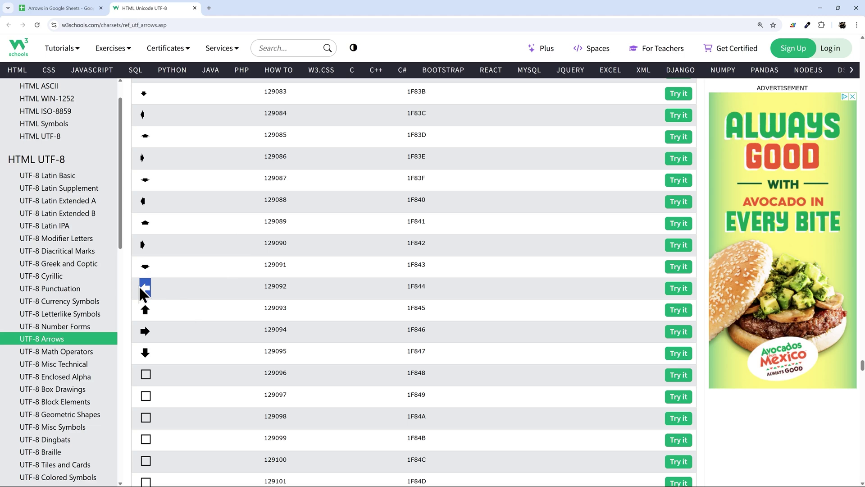
pyautogui.rightClick(144, 288)
pyautogui.click(169, 296)
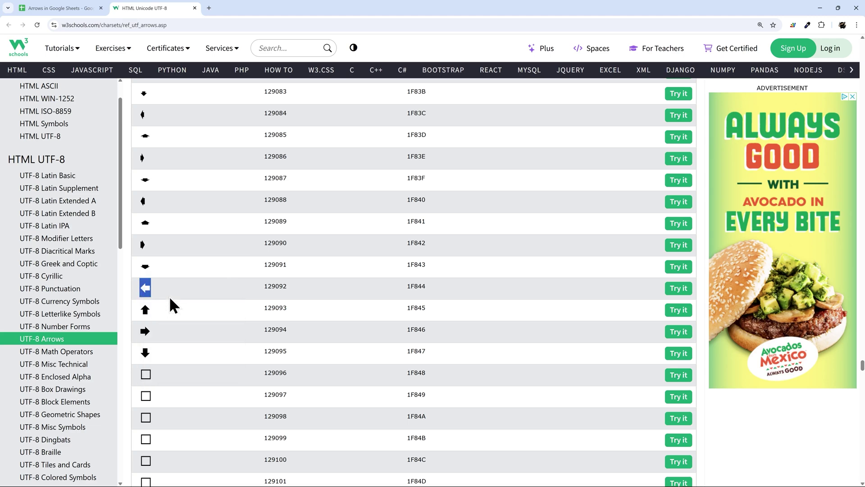
pyautogui.click(81, 8)
pyautogui.click(609, 366)
pyautogui.hotkey('ctrl', 'v')
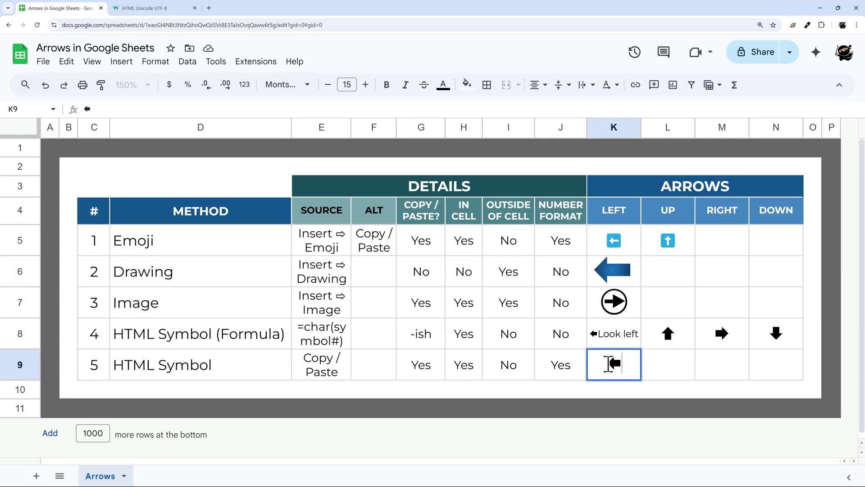
pyautogui.press('Return')
pyautogui.click(611, 365)
pyautogui.click(669, 337)
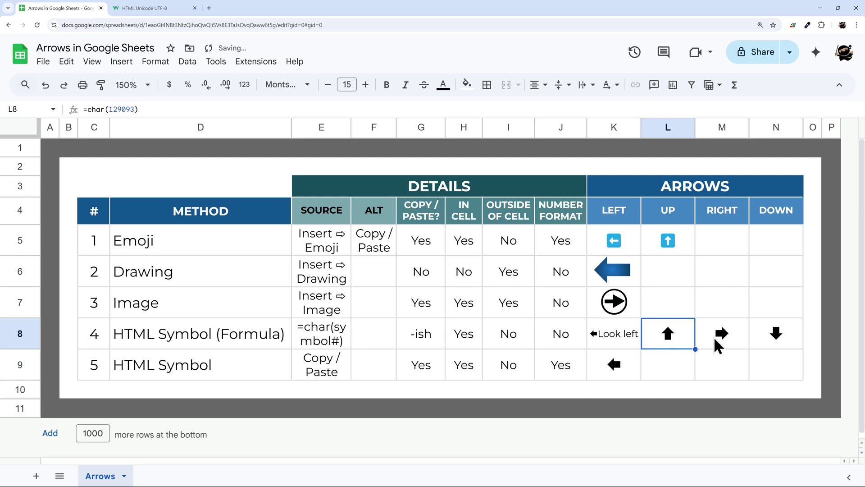
pyautogui.moveTo(165, 109); pyautogui.dragTo(35, 111)
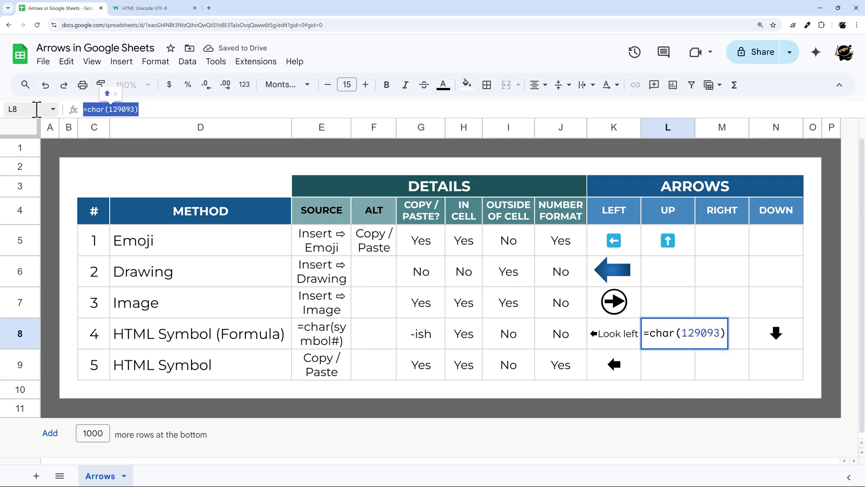
pyautogui.click(680, 365)
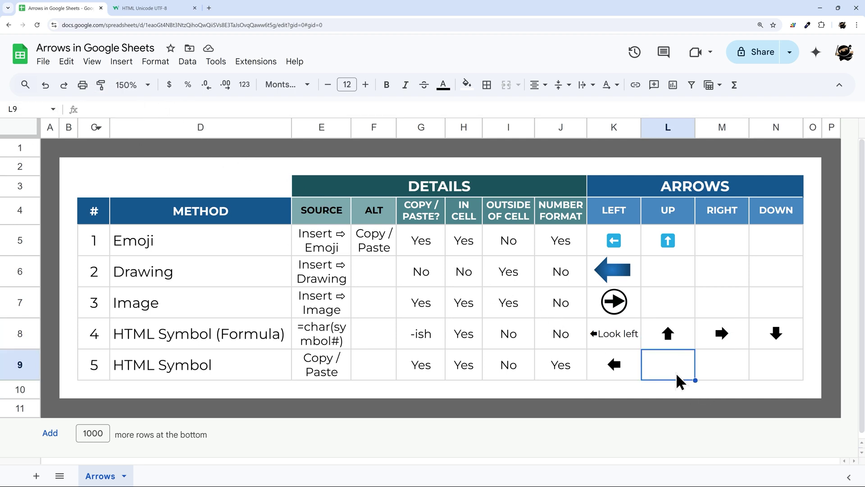
pyautogui.click(634, 363)
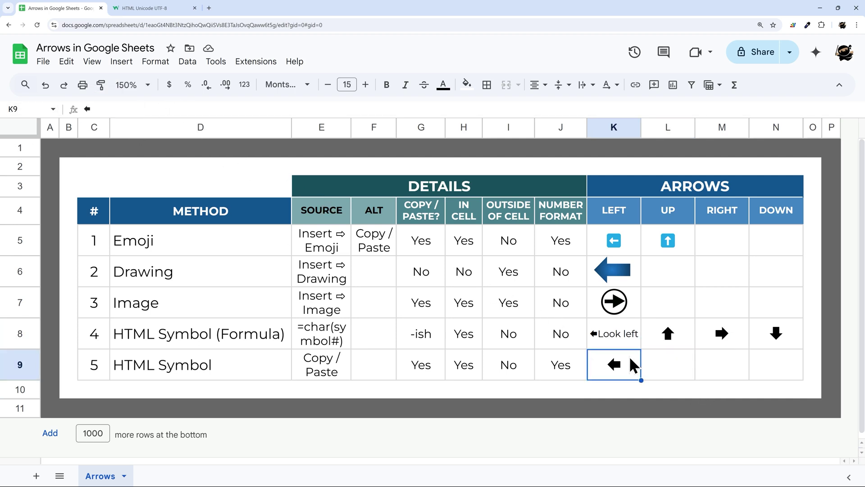
# Step: Copy the first Heavy Arrows character from W3Schools into L9, the HTML Symbol row's UP cell
pyautogui.click(155, 7)
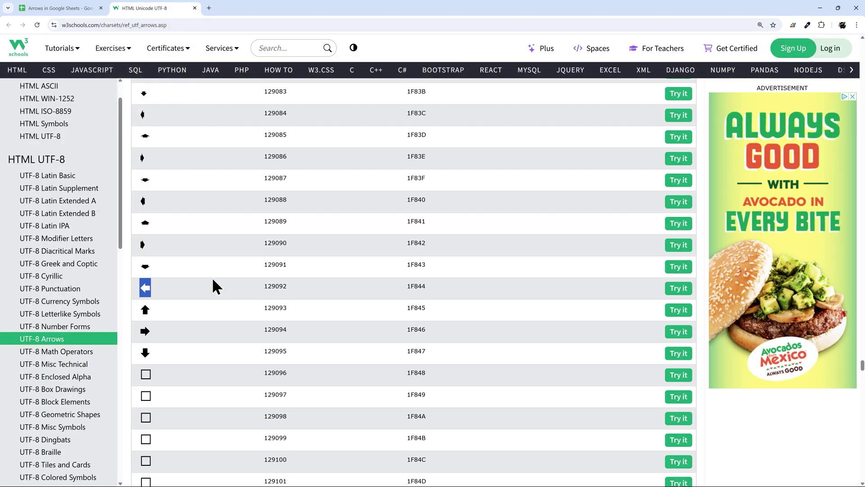
pyautogui.scroll(3, 212, 235)
pyautogui.scroll(2, 207, 201)
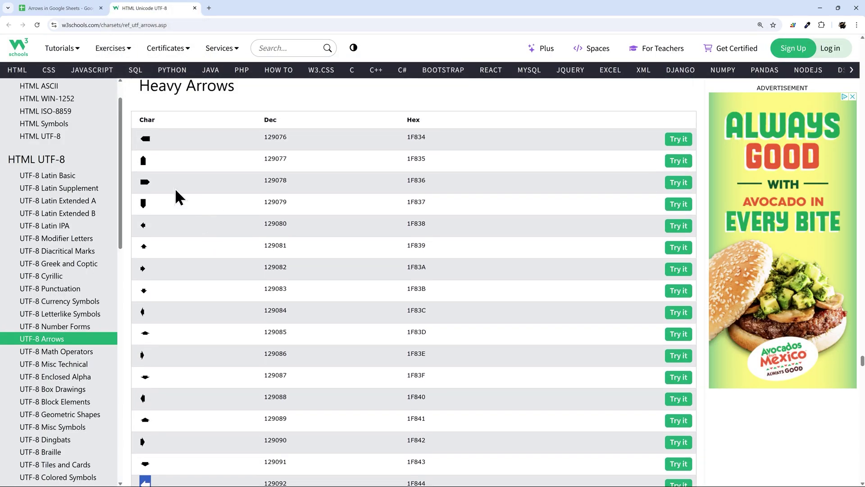
pyautogui.moveTo(160, 139)
pyautogui.mouseDown()
pyautogui.moveTo(125, 134)
pyautogui.moveTo(172, 143)
pyautogui.mouseUp()
pyautogui.click(35, 8)
pyautogui.click(657, 371)
pyautogui.hotkey('ctrl', 'v')
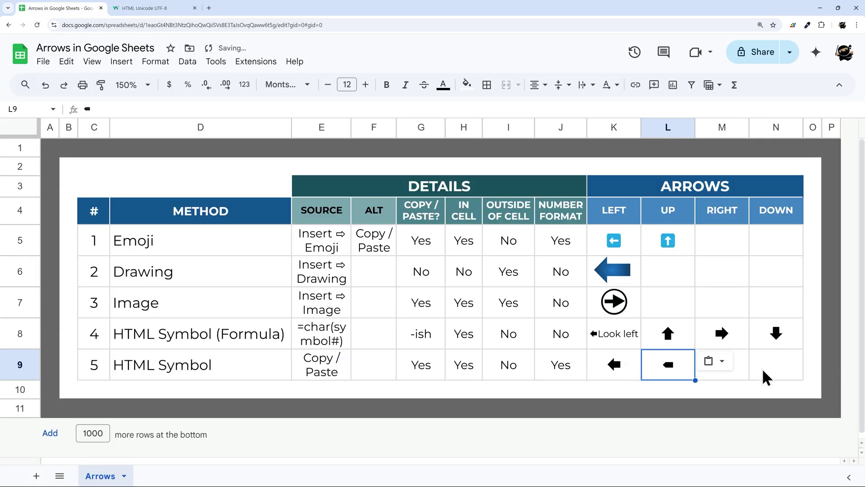
pyautogui.click(777, 365)
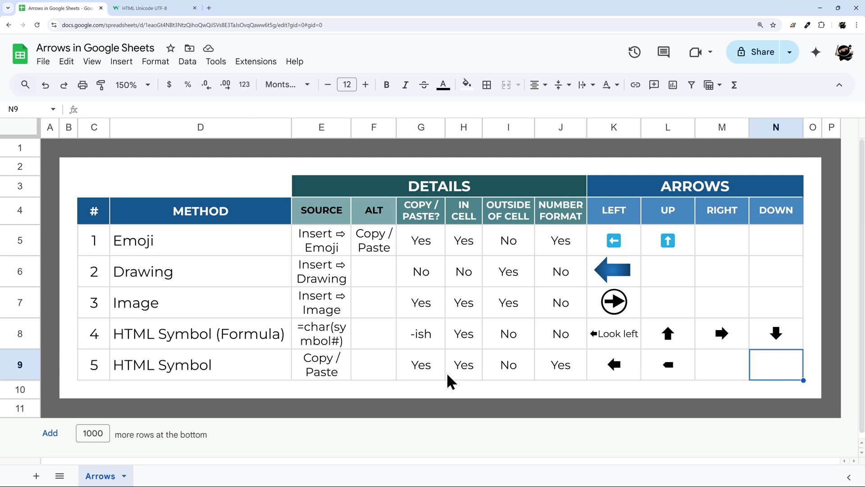
pyautogui.click(575, 370)
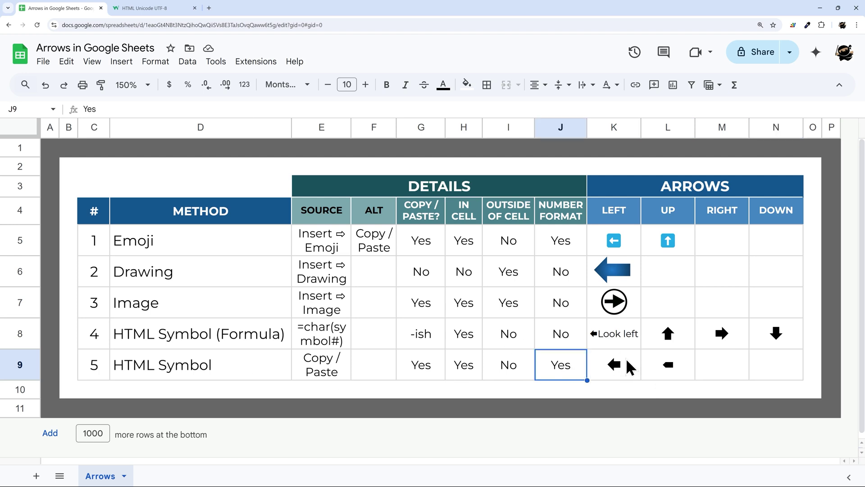
pyautogui.click(502, 361)
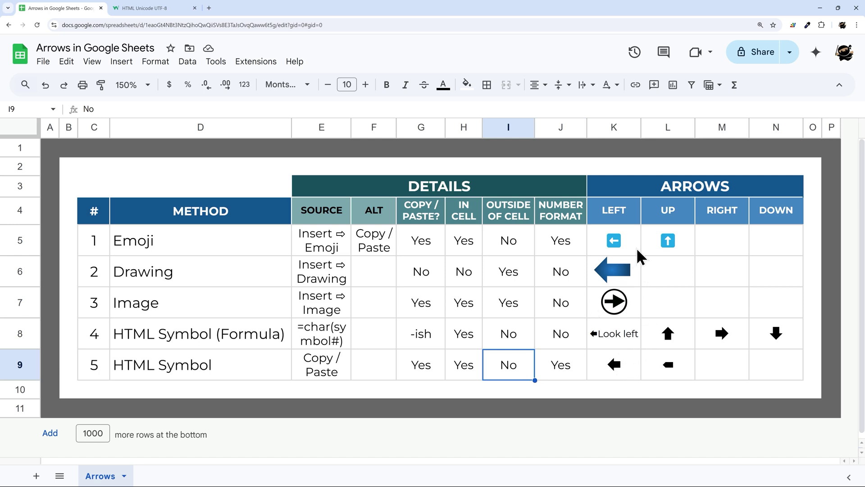
pyautogui.moveTo(423, 366); pyautogui.dragTo(458, 366)
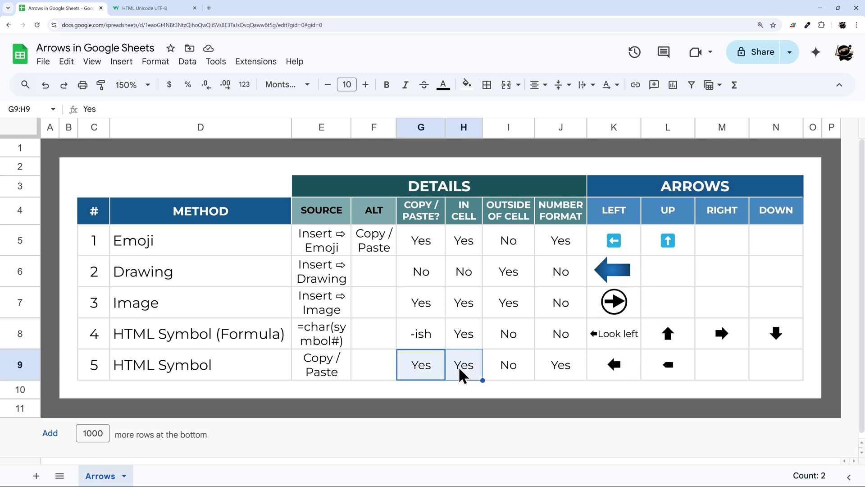